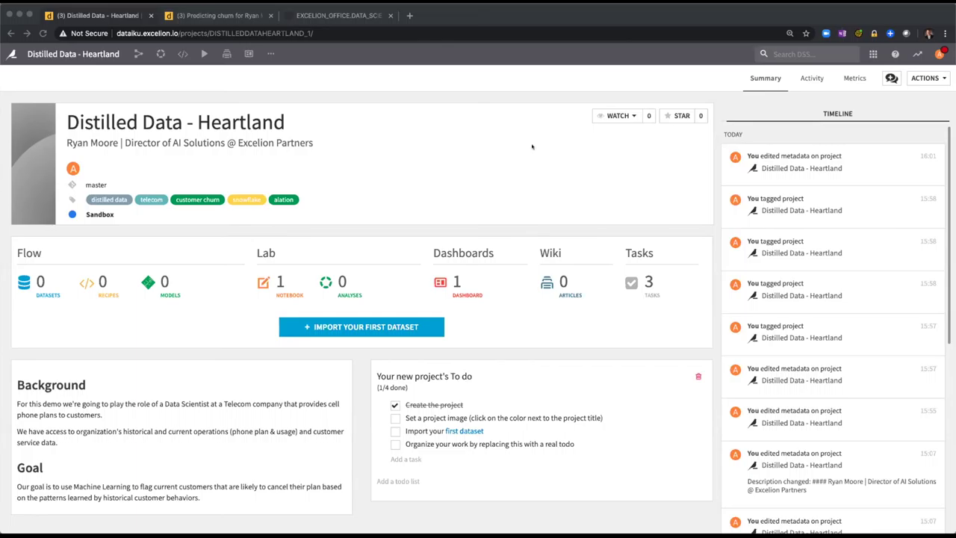
# Step: Start importing the project's first dataset from Alation
pyautogui.click(486, 223)
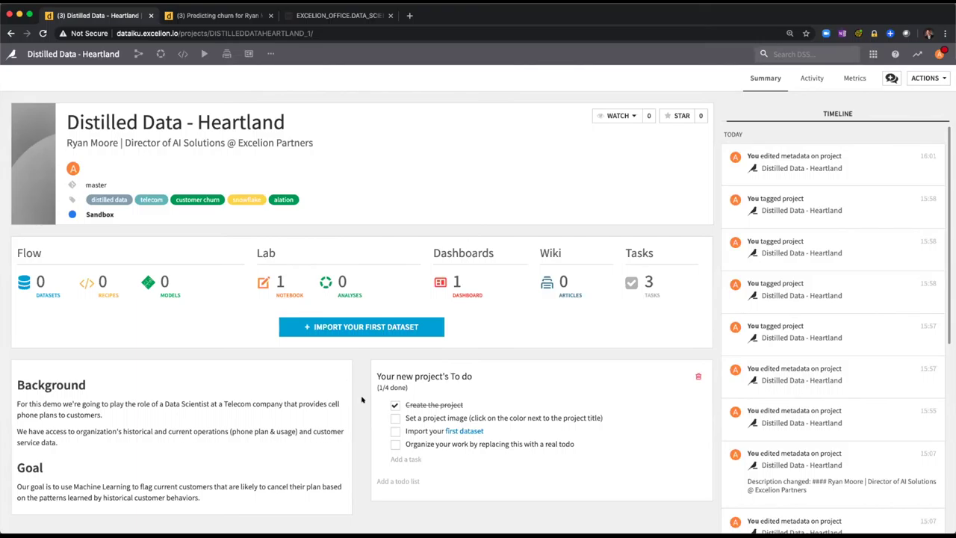
pyautogui.click(359, 330)
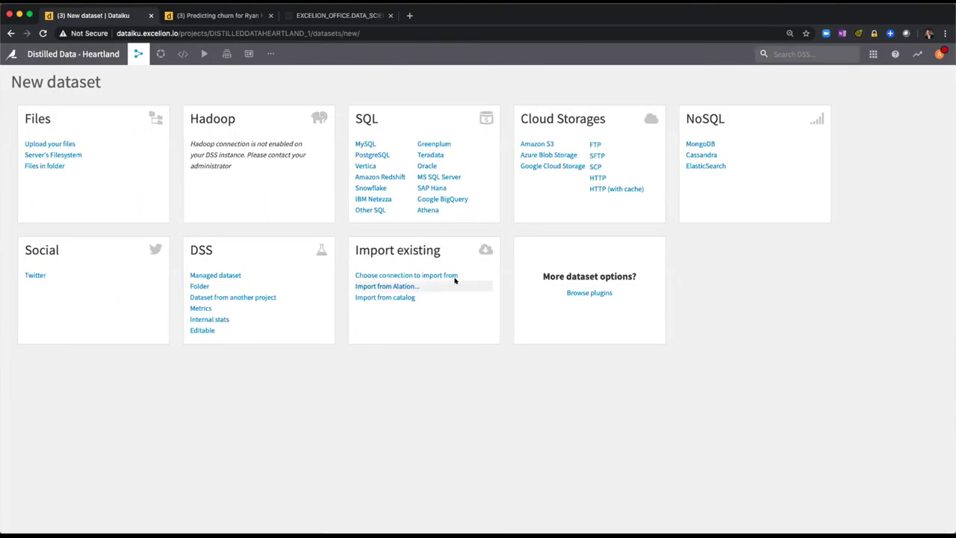
pyautogui.click(401, 286)
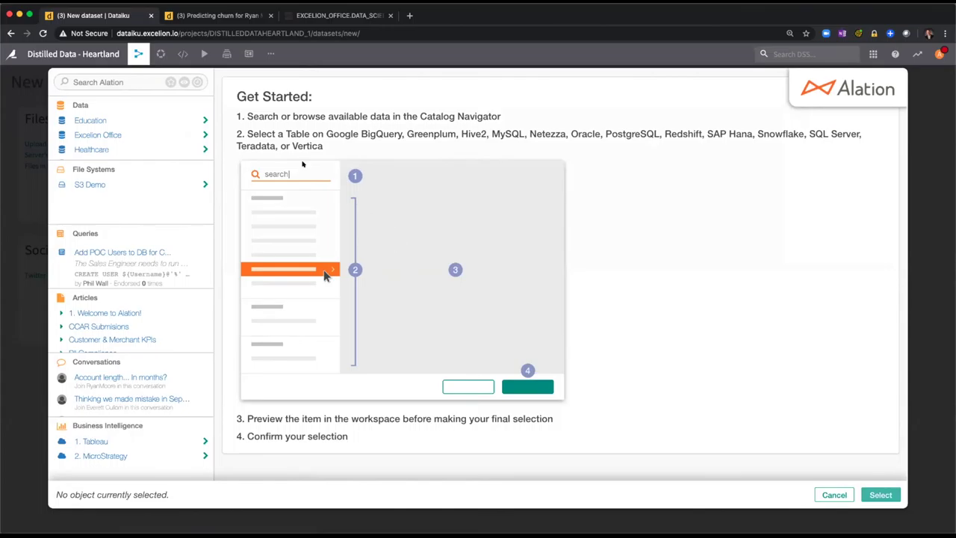
# Step: Search the Alation catalog for "churn op" and select the DKU_CHURN_churn_operations table
pyautogui.click(139, 82)
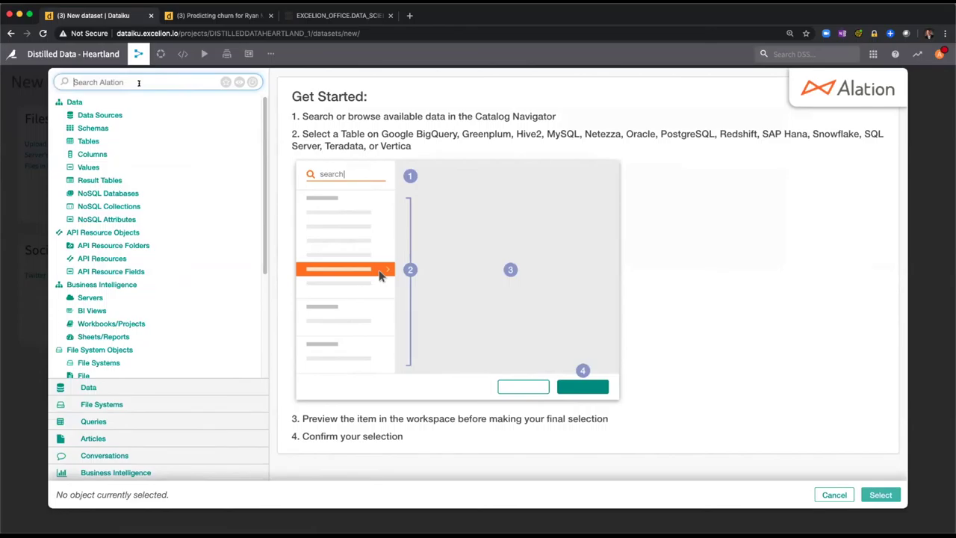
pyautogui.write('churn')
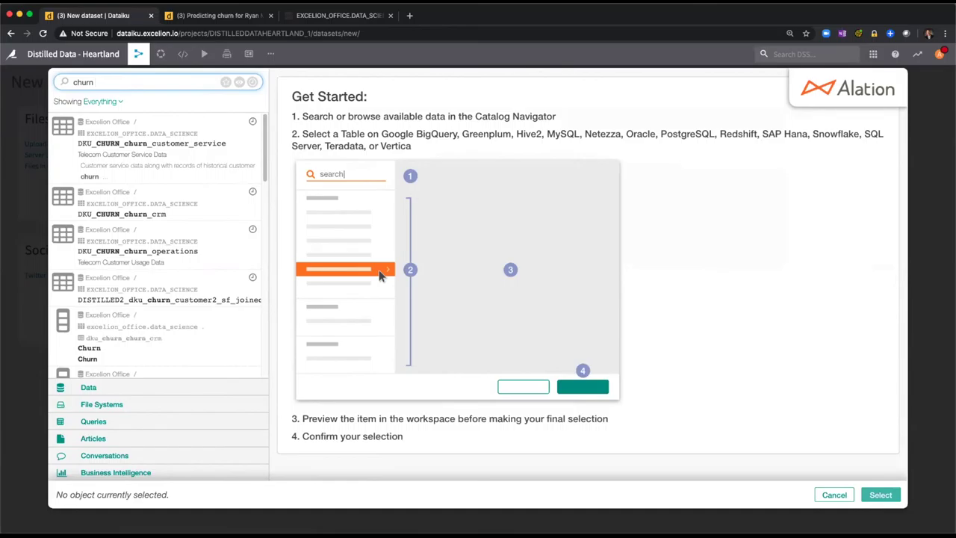
pyautogui.write('op')
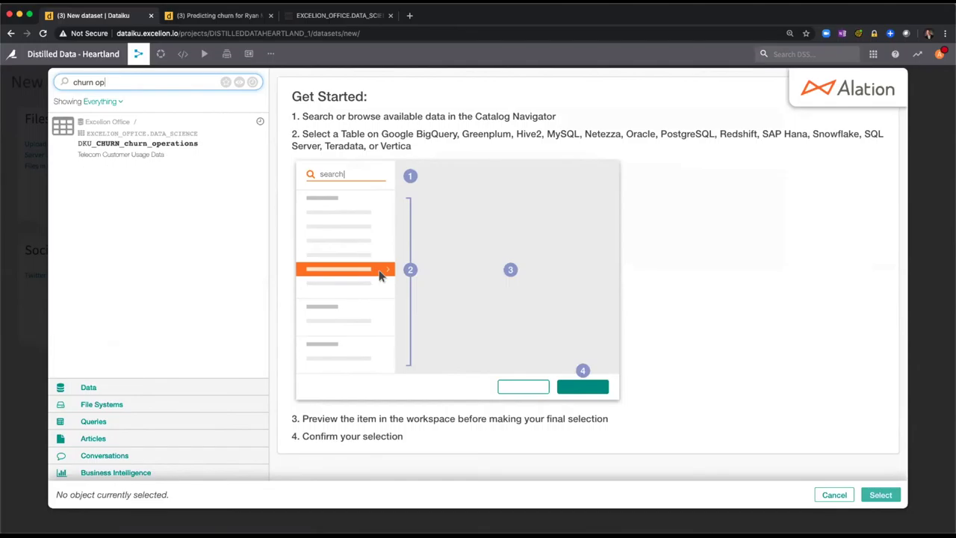
pyautogui.click(158, 143)
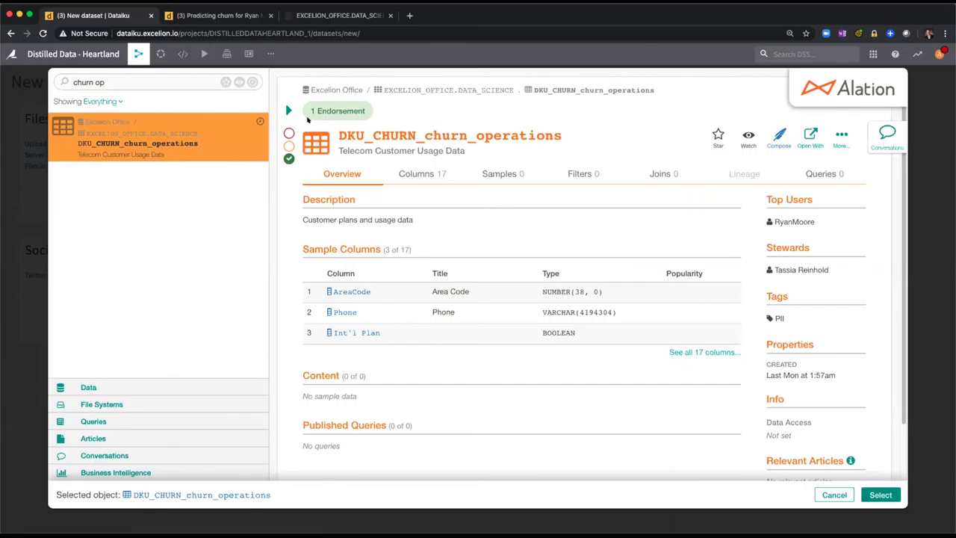
# Step: Review the endorsement details and conversations of the DKU_CHURN_churn_operations table
pyautogui.click(288, 112)
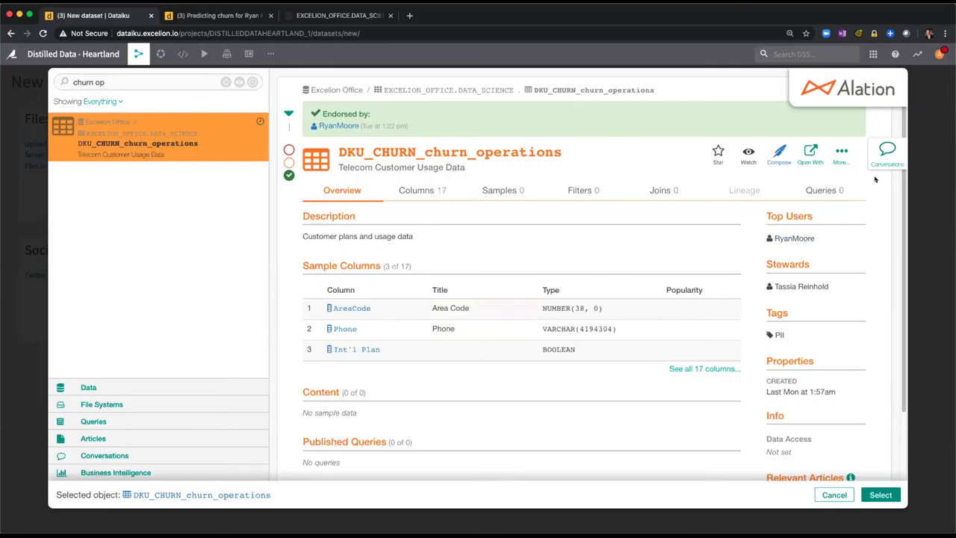
pyautogui.click(887, 152)
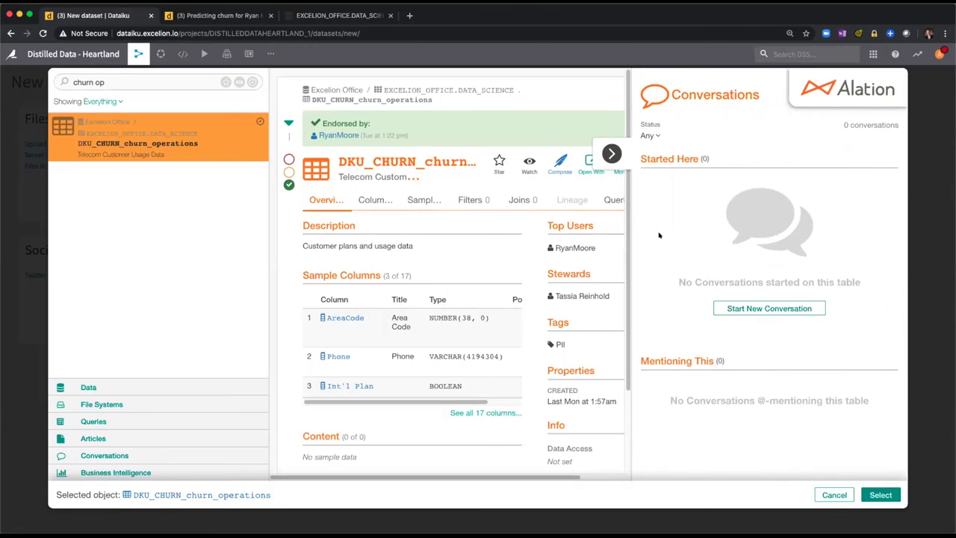
pyautogui.click(612, 155)
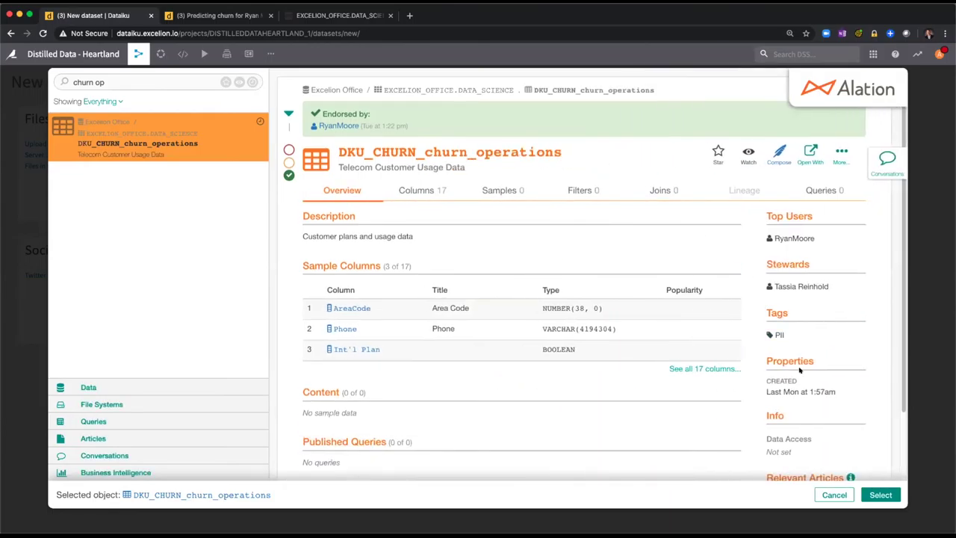
# Step: Import the DKU_CHURN_churn_operations table as a dataset named operations
pyautogui.click(870, 498)
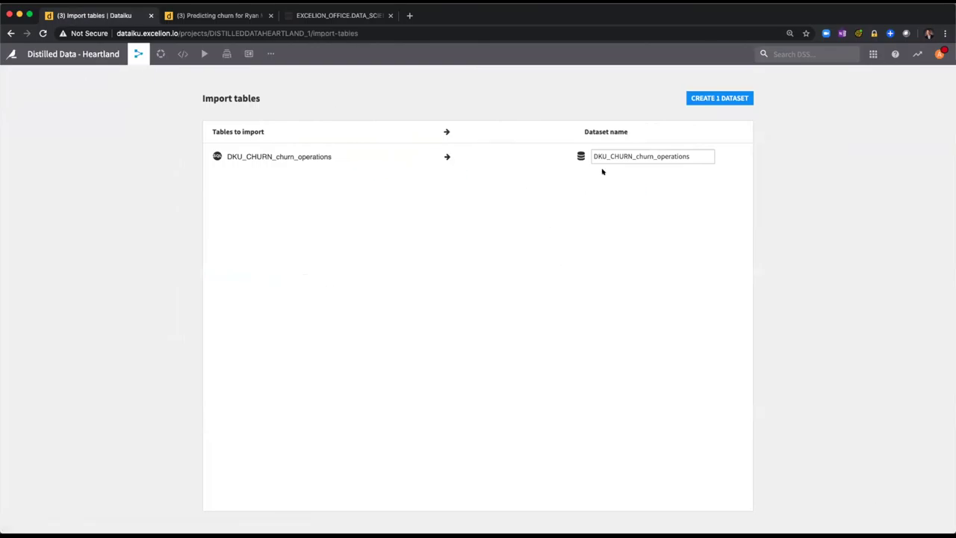
pyautogui.moveTo(655, 157); pyautogui.dragTo(560, 155)
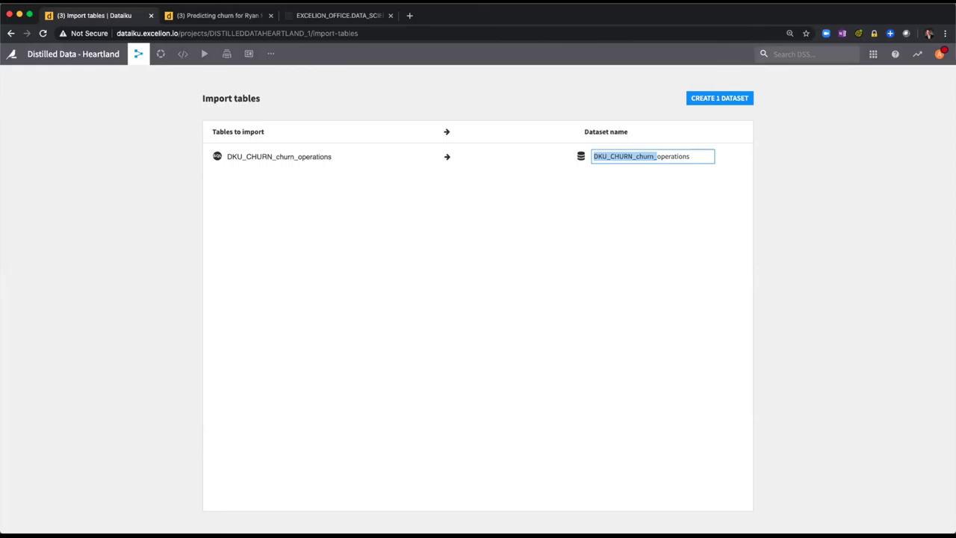
pyautogui.press('BackSpace')
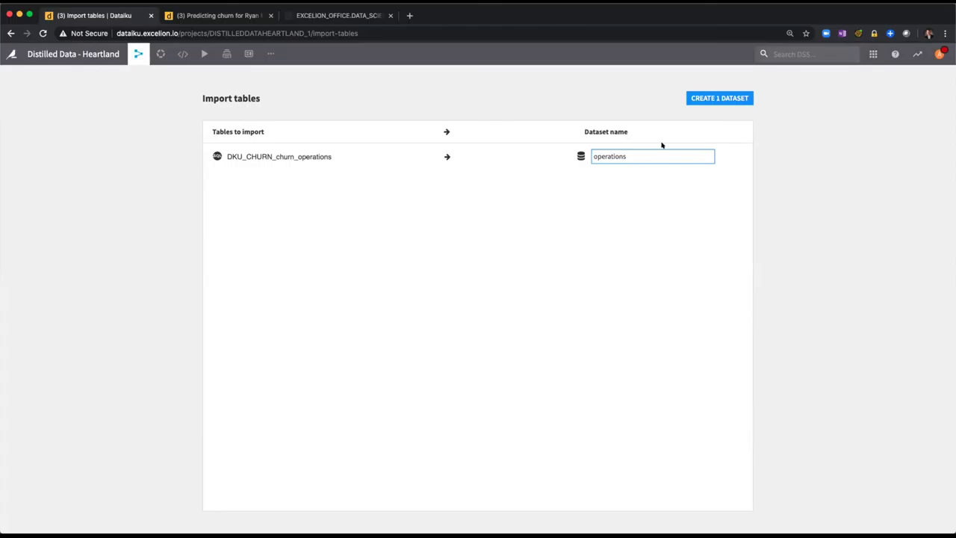
pyautogui.click(706, 99)
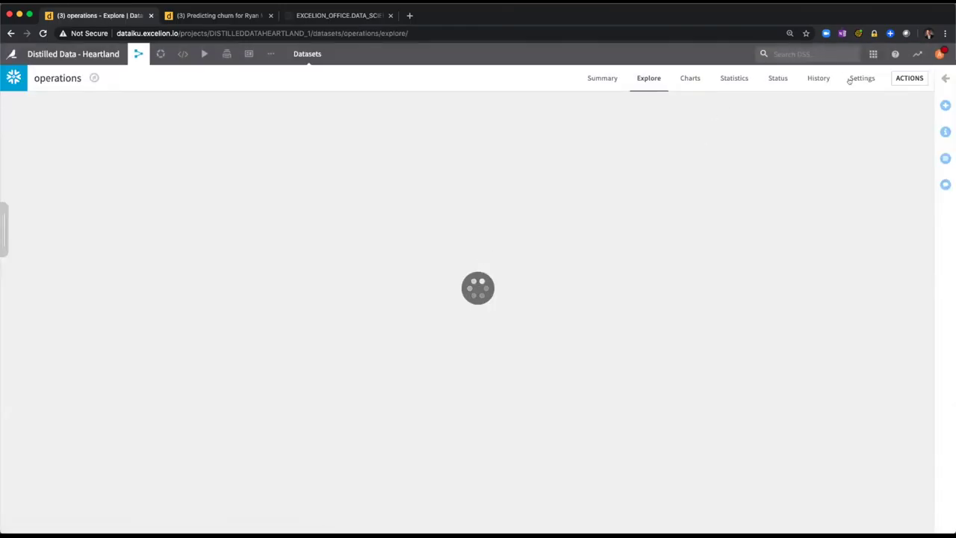
# Step: Set the operations dataset's schema to DATA_SCIENCE in its connection settings, test the table and save
pyautogui.click(857, 81)
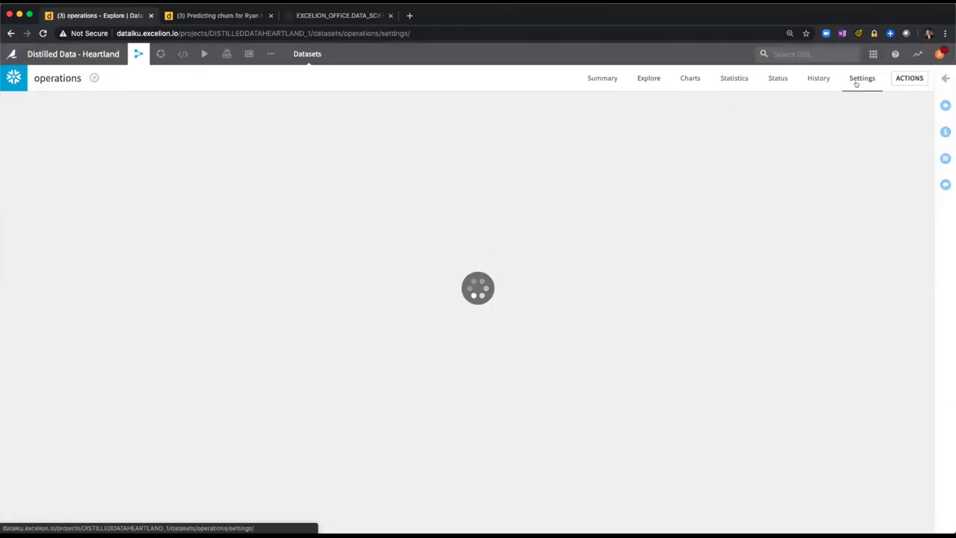
pyautogui.moveTo(178, 193); pyautogui.dragTo(73, 187)
pyautogui.write('DATA_SCIENCE')
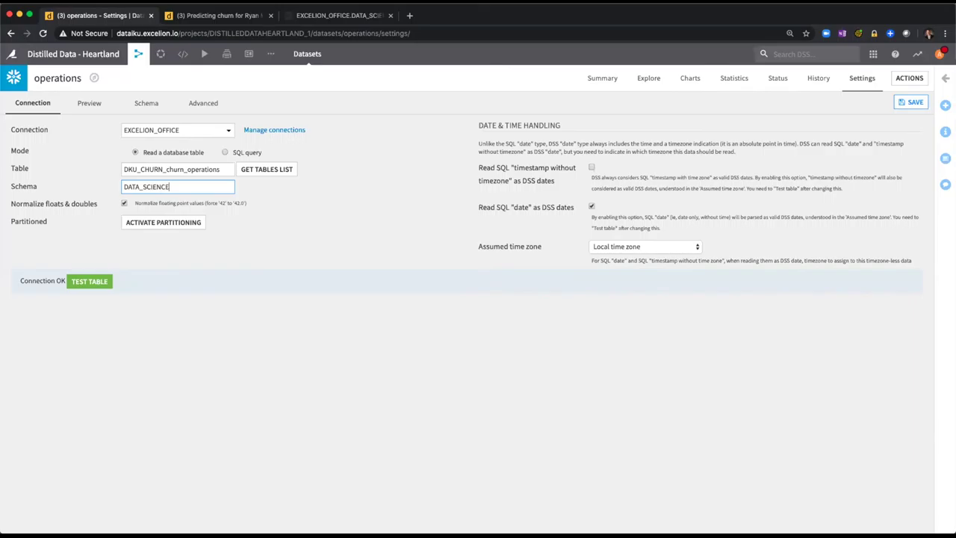
pyautogui.click(89, 281)
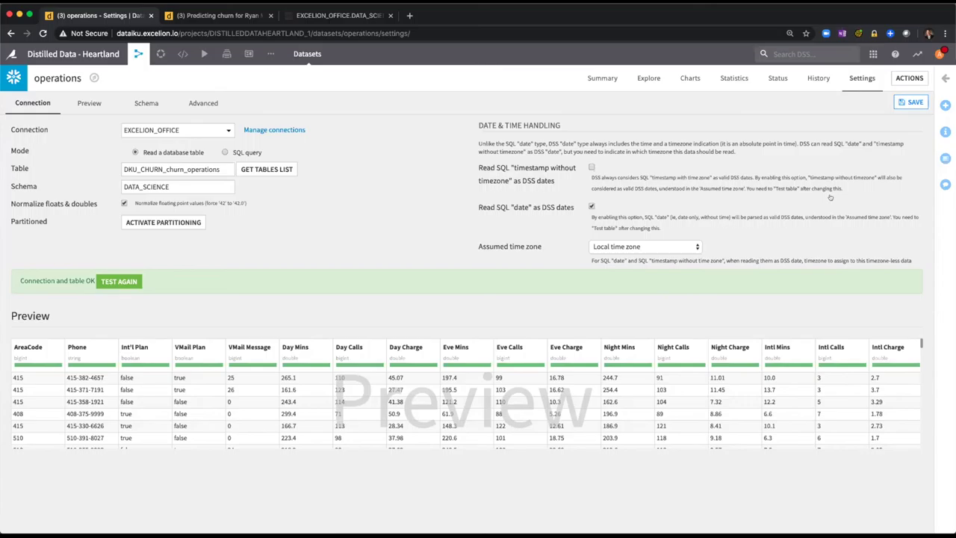
pyautogui.click(908, 103)
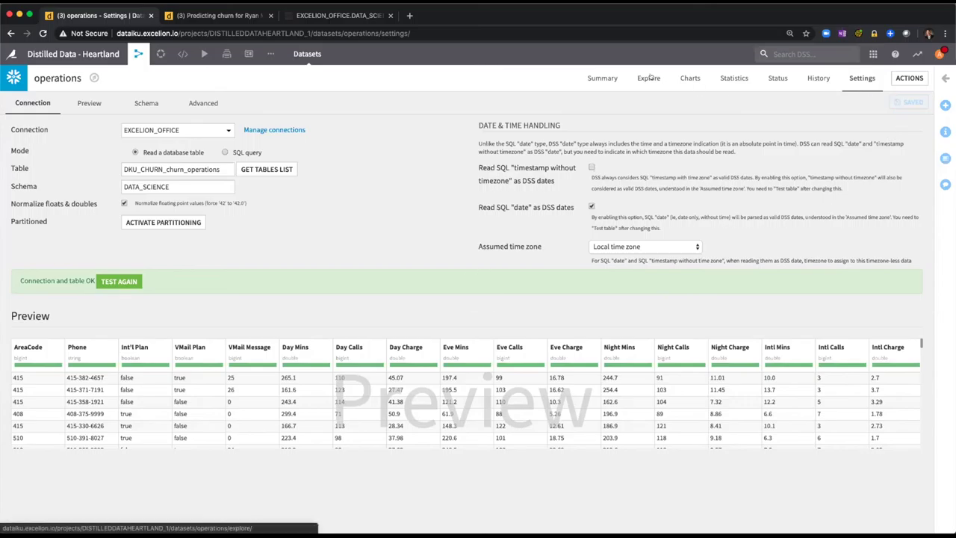
# Step: Explore the operations dataset and analyze the distributions of the Day Mins and Day Calls columns
pyautogui.click(648, 77)
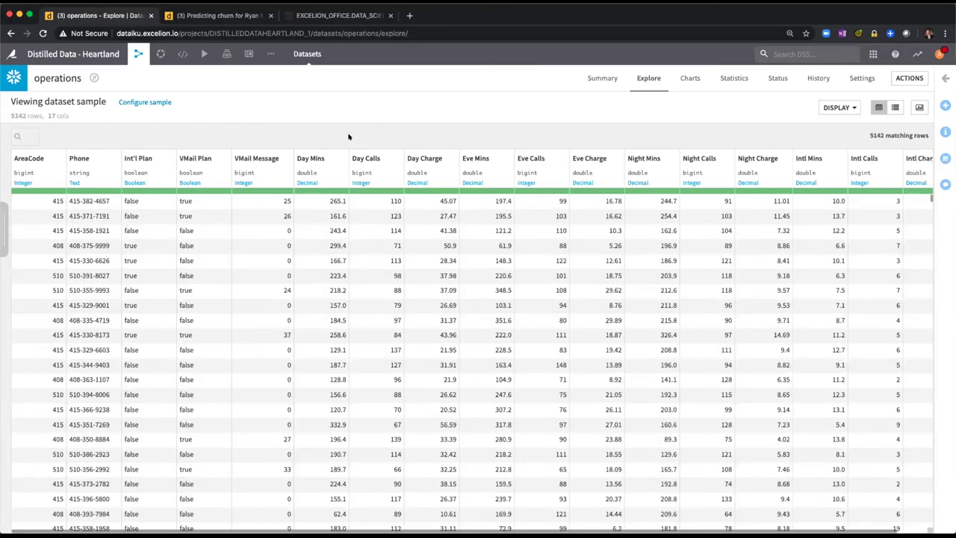
pyautogui.click(342, 156)
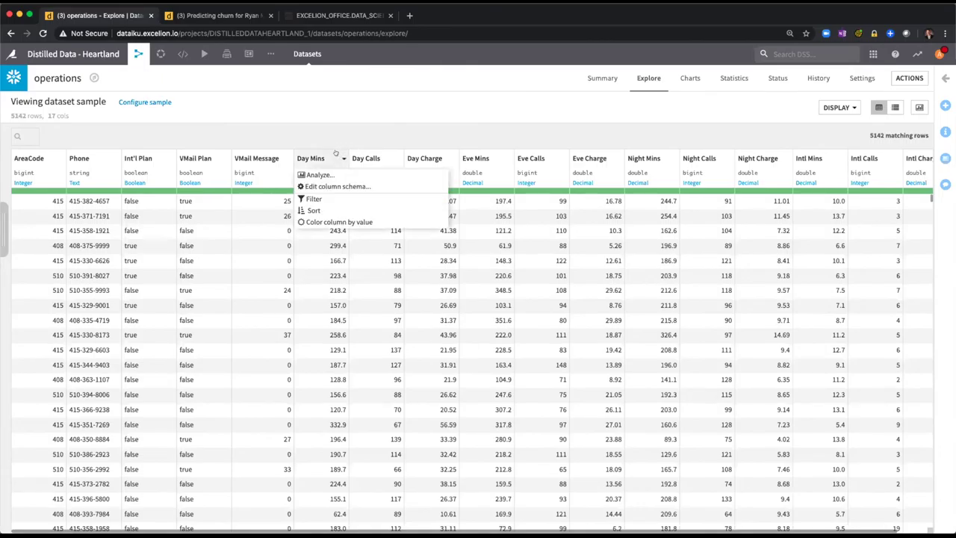
pyautogui.click(326, 173)
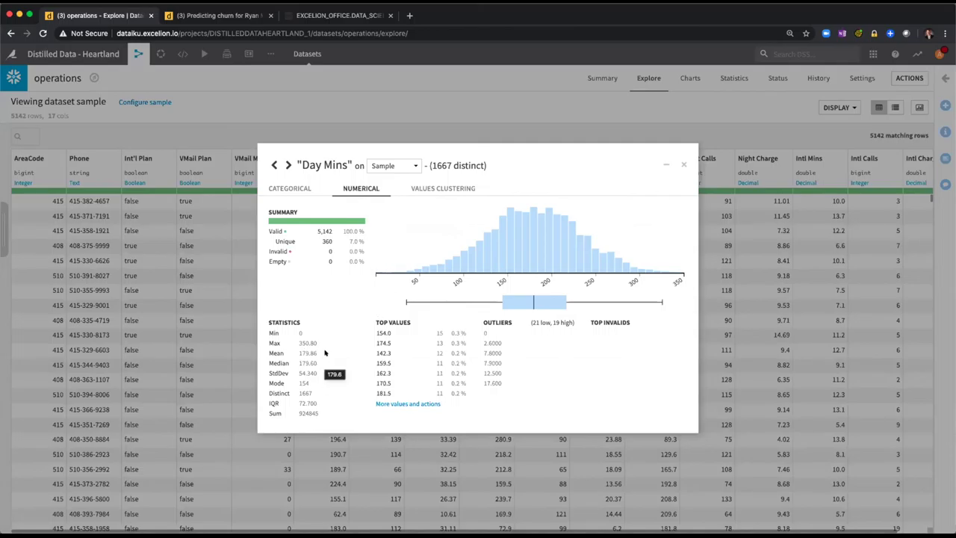
pyautogui.click(288, 165)
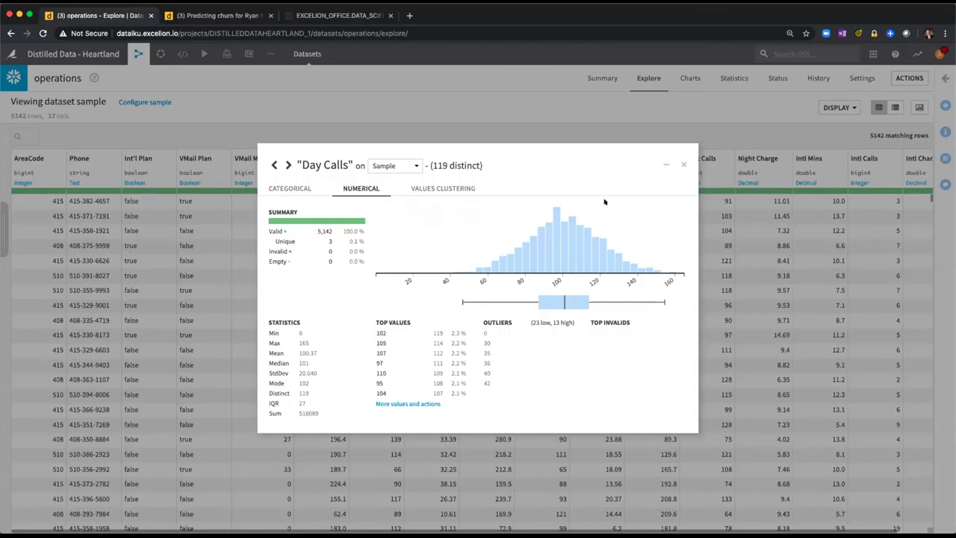
pyautogui.click(683, 165)
# Step: Return to the project's flow and start another dataset import from Alation, collapsing the operations details
pyautogui.moveTo(138, 53)
pyautogui.click(149, 73)
pyautogui.scroll(-5, 227, 202)
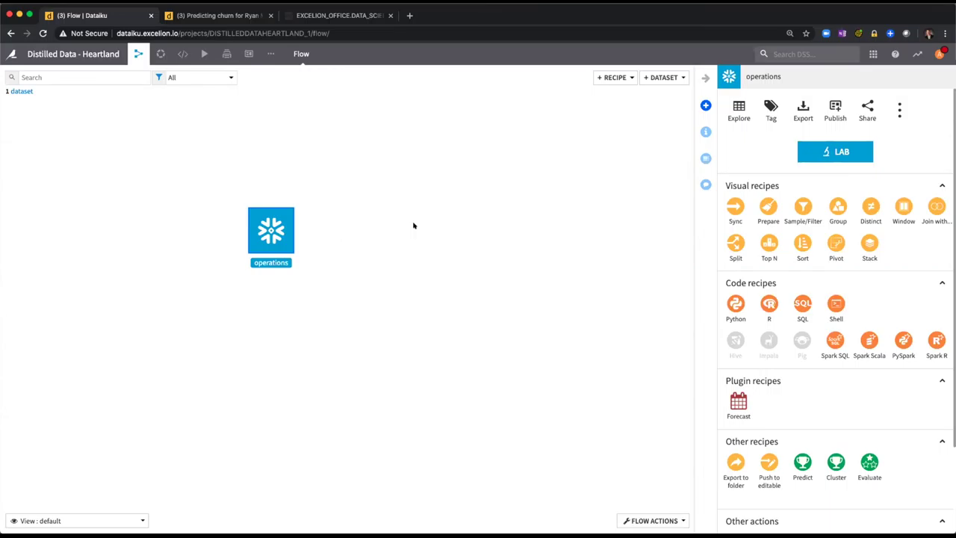
pyautogui.click(672, 77)
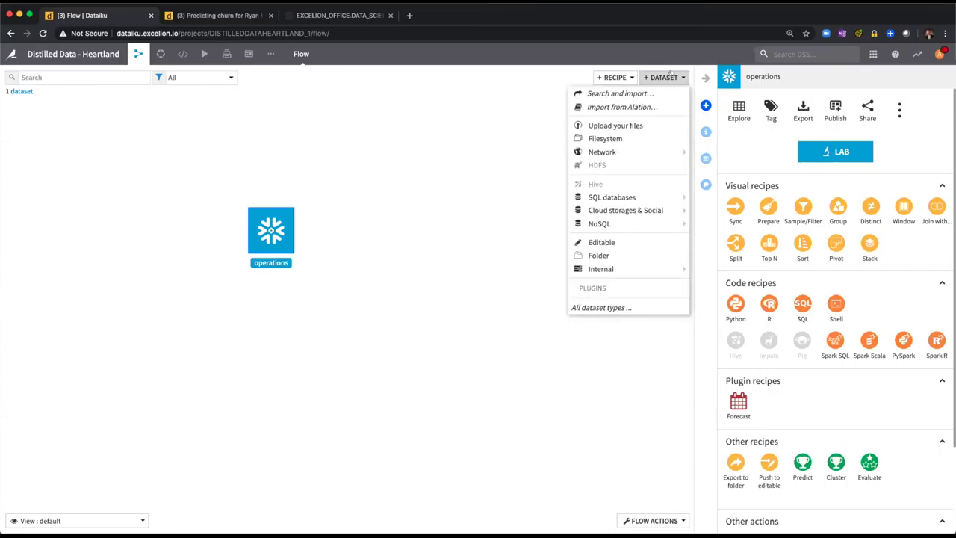
pyautogui.click(619, 107)
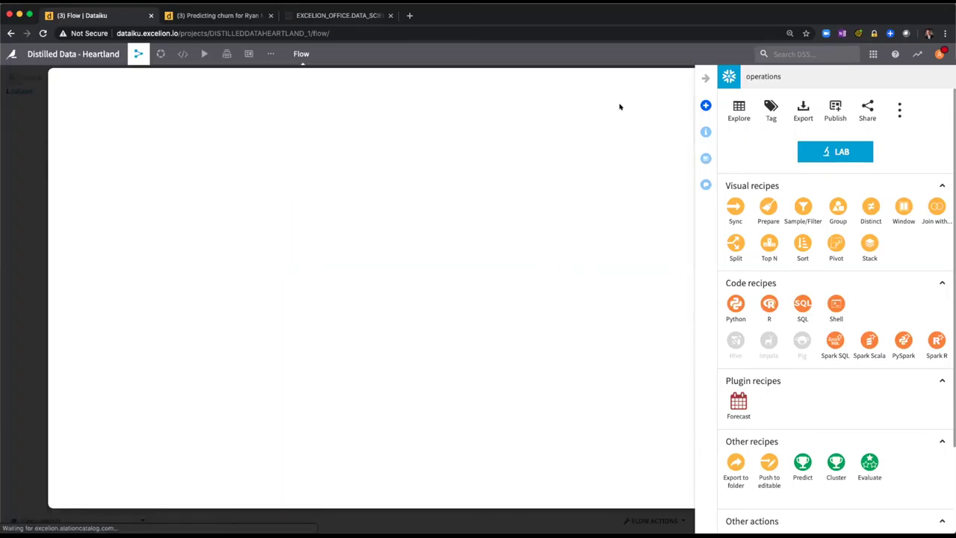
pyautogui.click(705, 78)
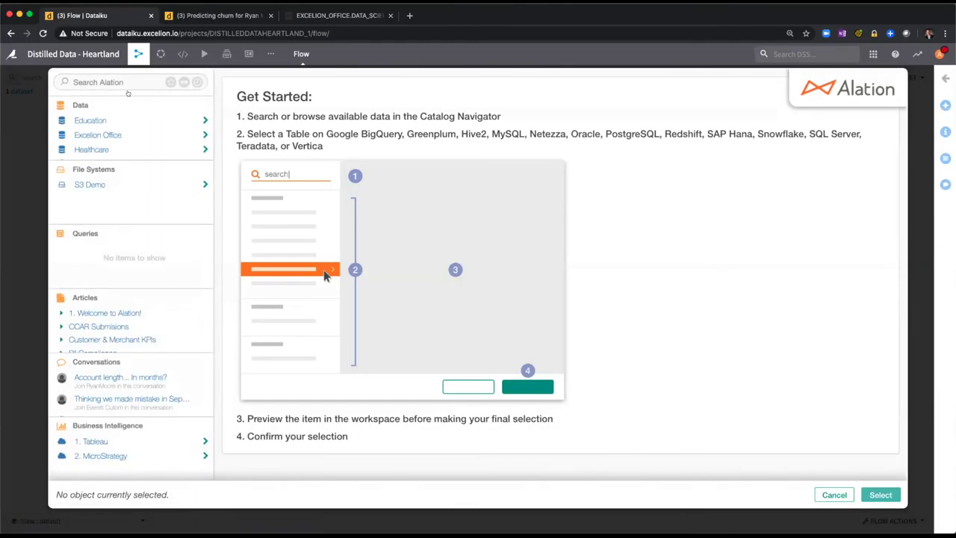
# Step: Search the Alation catalog for "churn crm"
pyautogui.click(121, 81)
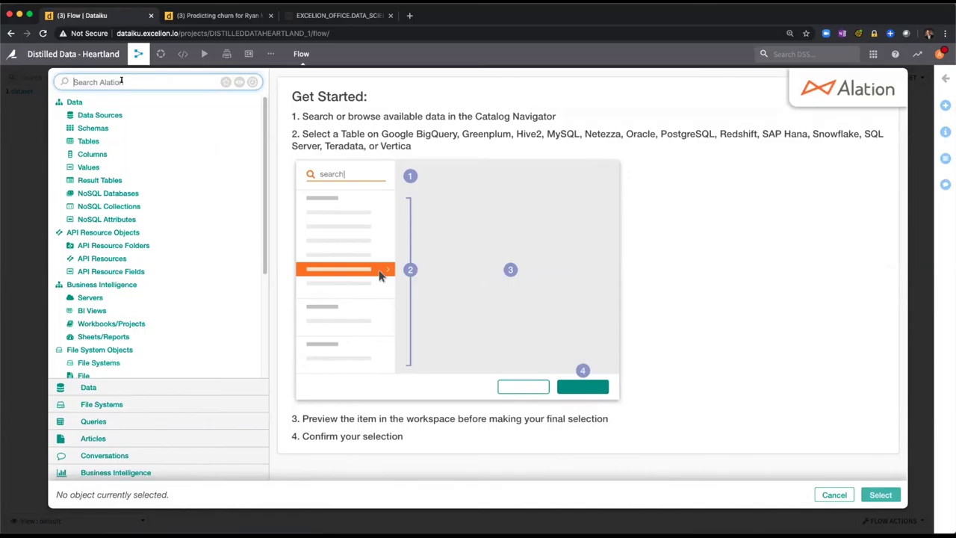
pyautogui.write('chrun')
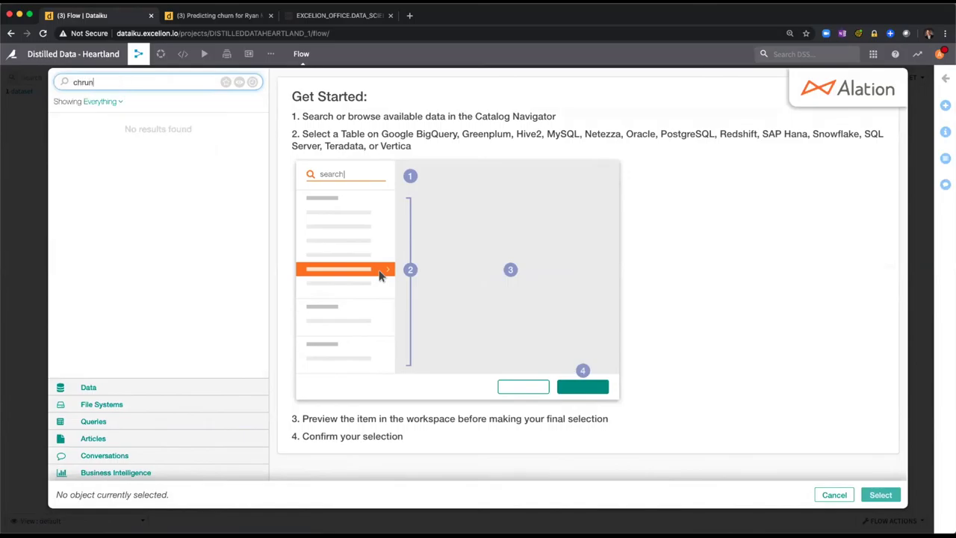
pyautogui.press('BackSpace')
pyautogui.press('BackSpace')
pyautogui.write('urn')
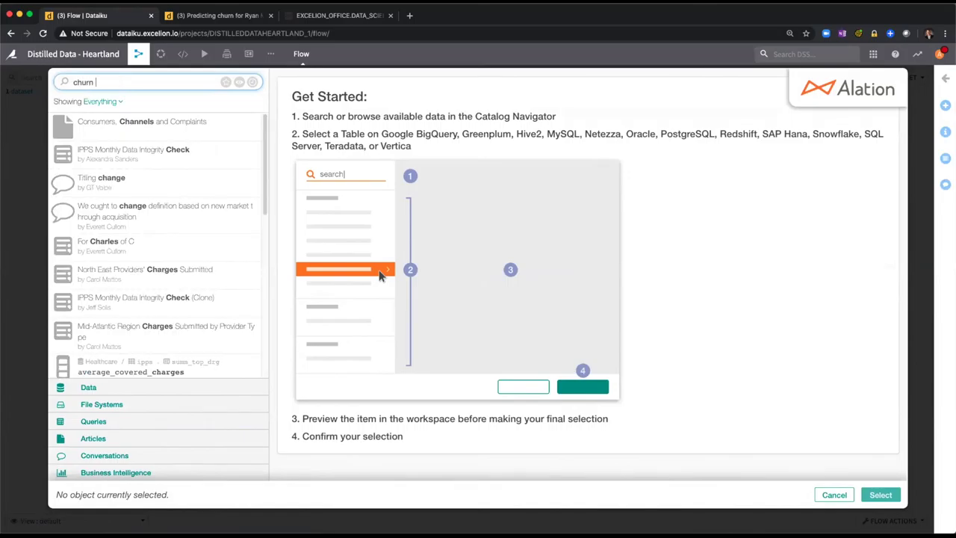
pyautogui.write(' crm')
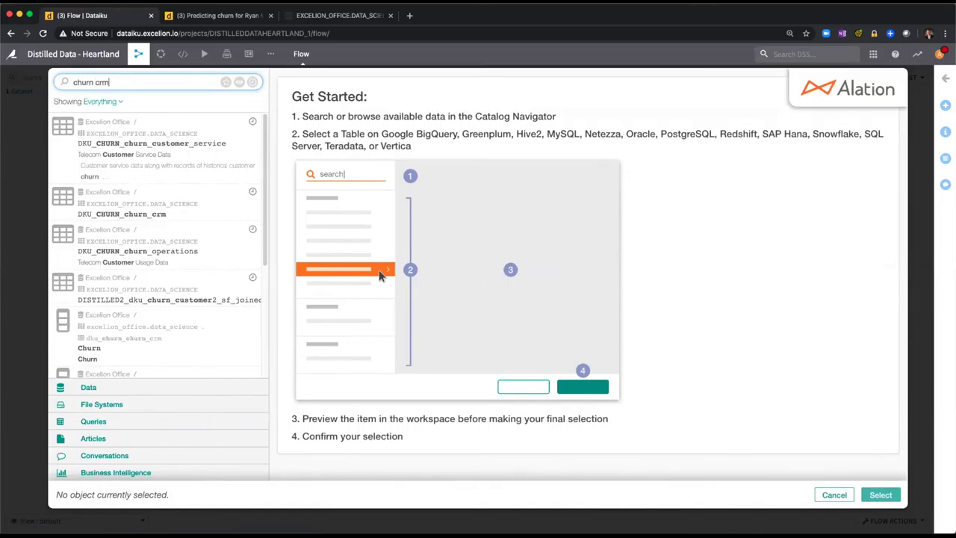
# Step: Open the DKU_CHURN_churn_crm table and follow the link in its deprecation notice to the replacement table
pyautogui.click(152, 142)
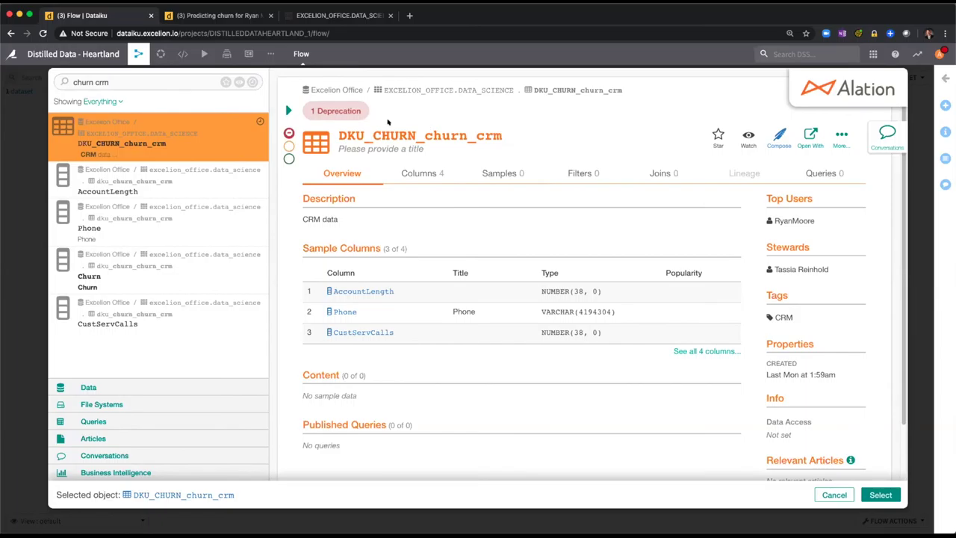
pyautogui.click(288, 111)
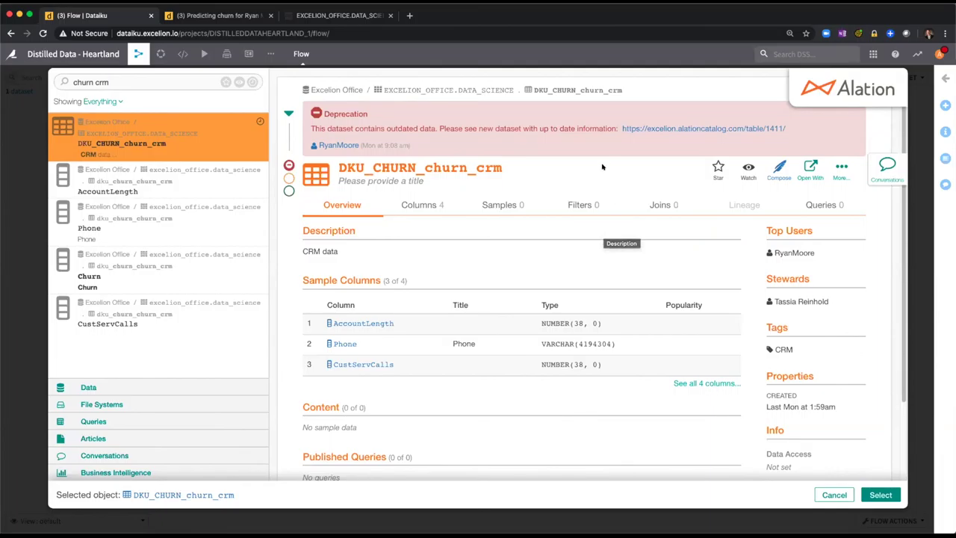
pyautogui.click(719, 129)
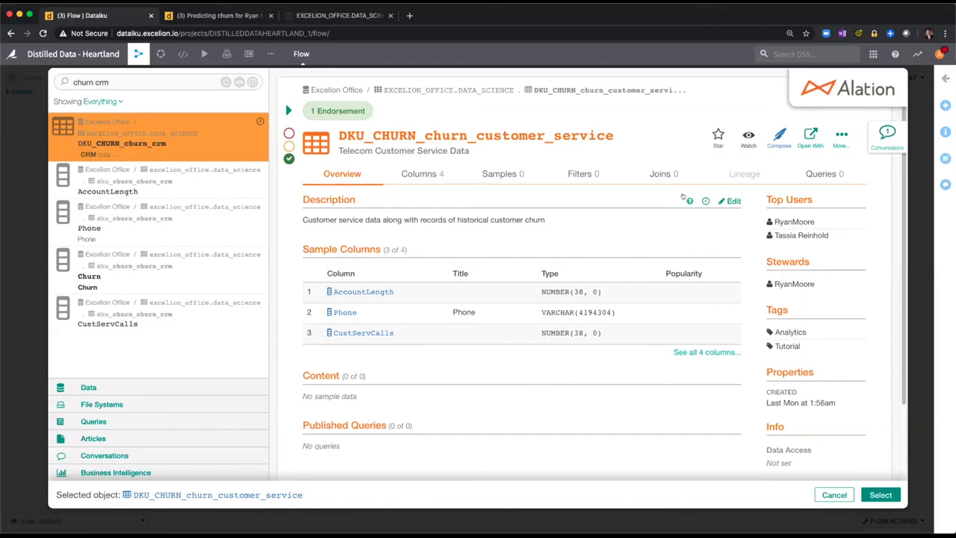
# Step: Import the DKU_CHURN_churn_customer_service table as a dataset named customer_service
pyautogui.click(880, 495)
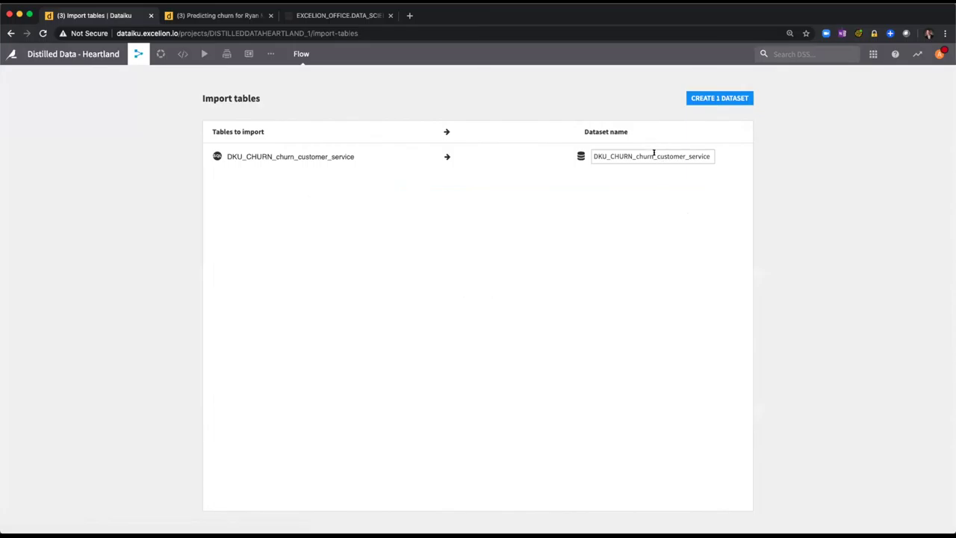
pyautogui.moveTo(653, 155); pyautogui.dragTo(570, 154)
pyautogui.press('BackSpace')
pyautogui.click(718, 98)
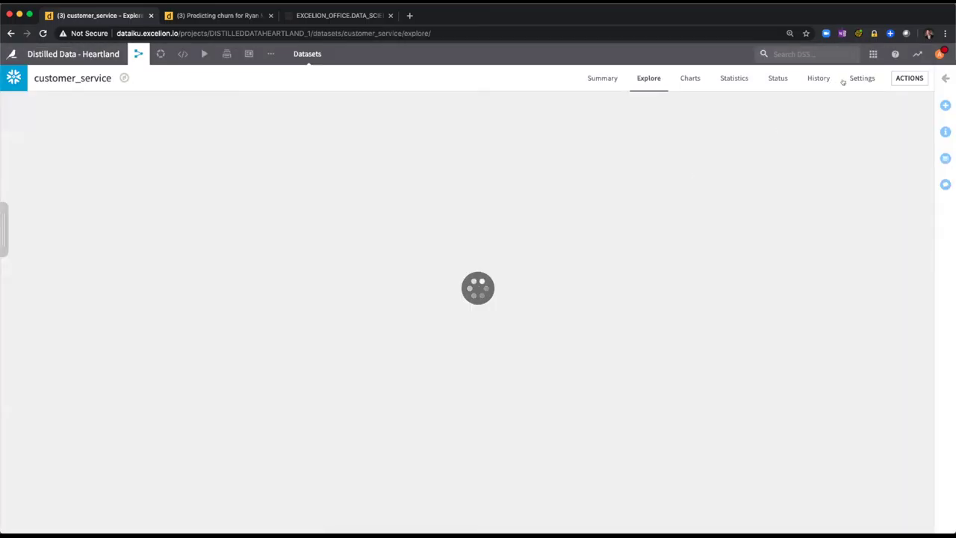
# Step: Change the customer_service dataset's schema setting to DATA_SCIENCE, test the table connection and save the settings
pyautogui.click(859, 78)
pyautogui.doubleClick(143, 187)
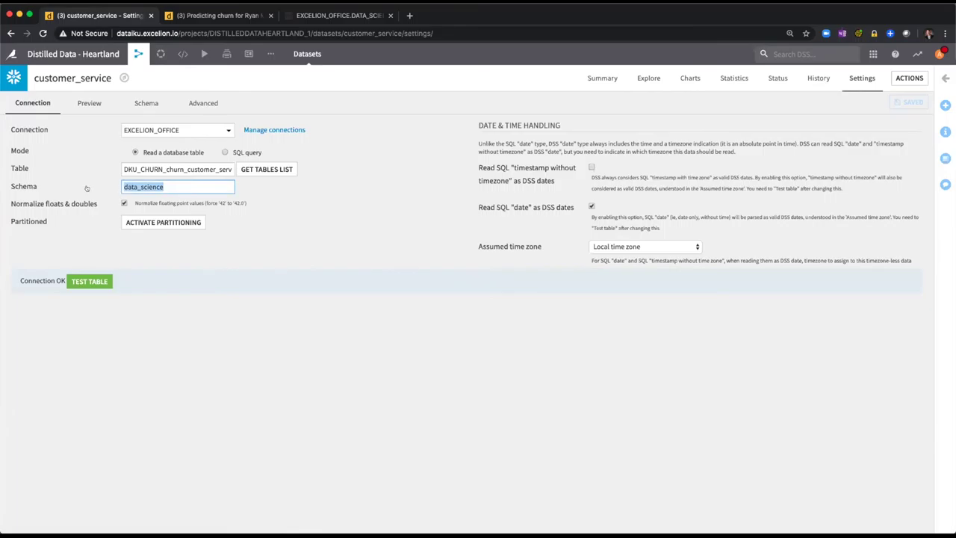
pyautogui.write('DATA_SCIENCE')
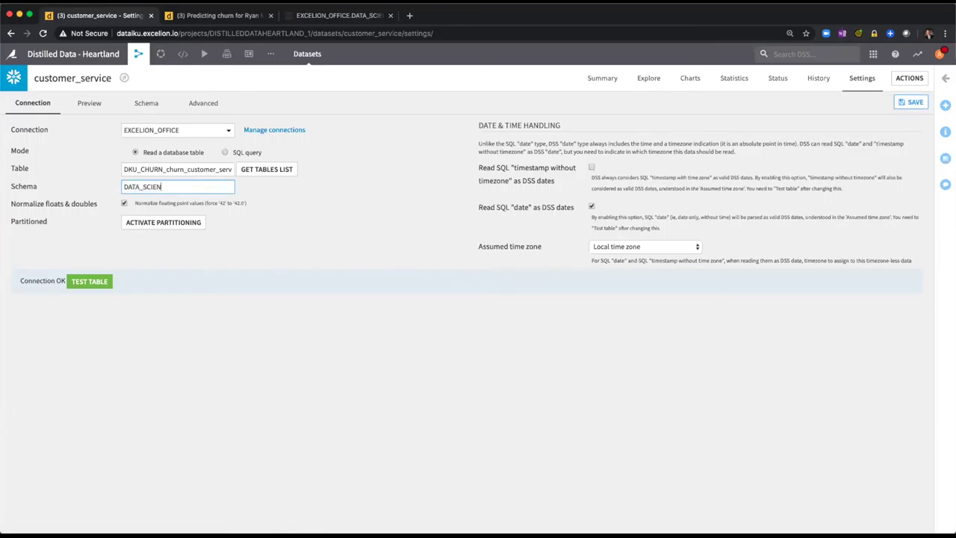
pyautogui.click(86, 281)
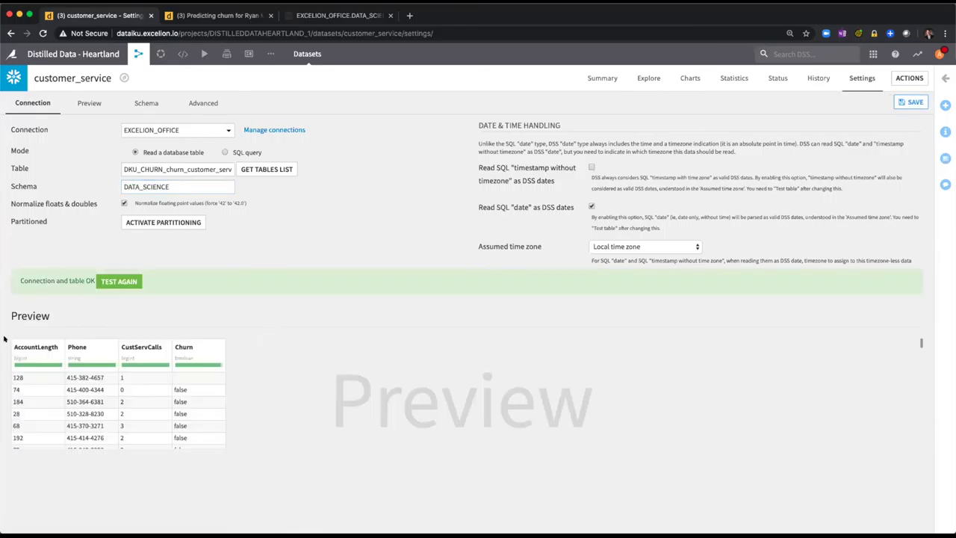
pyautogui.click(912, 102)
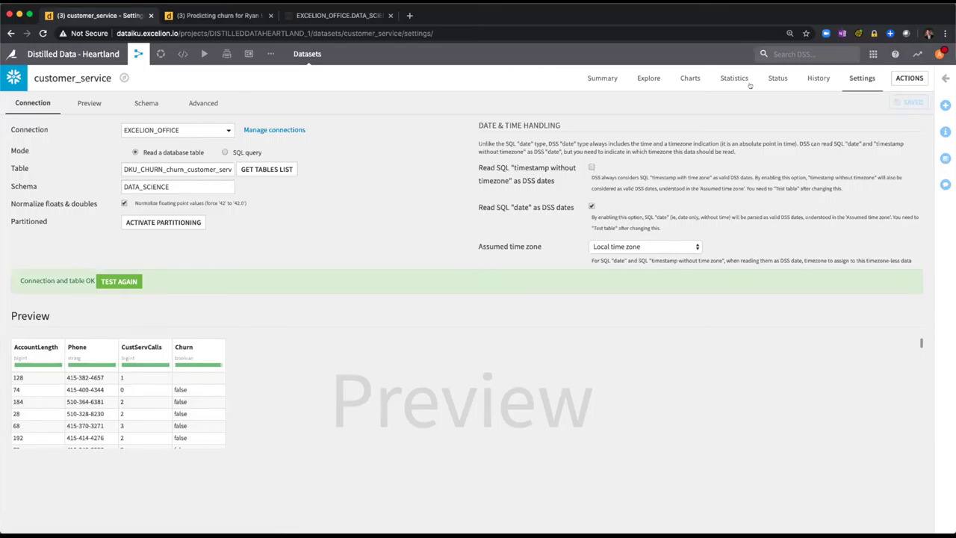
# Step: Explore the customer_service data and analyze the distribution of values in the Churn column
pyautogui.click(648, 79)
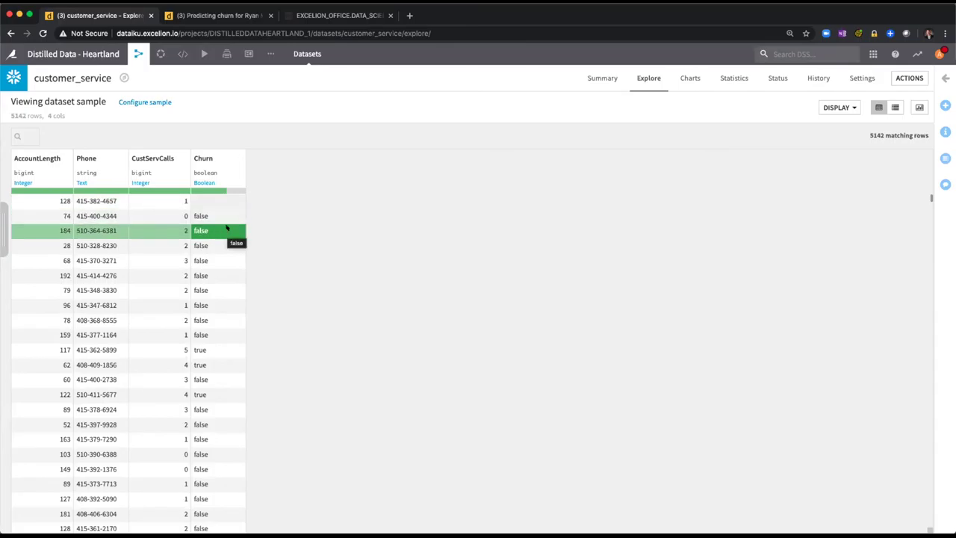
pyautogui.click(219, 157)
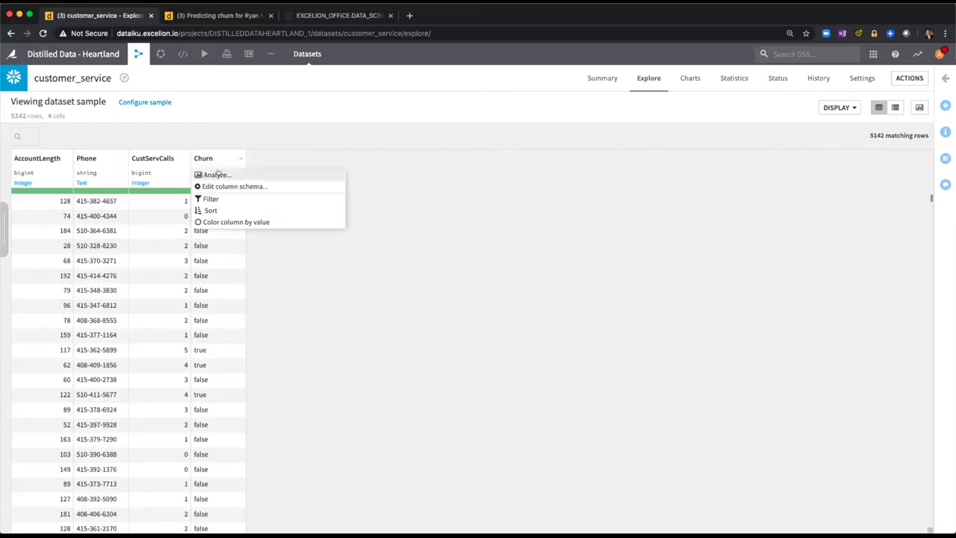
pyautogui.click(218, 175)
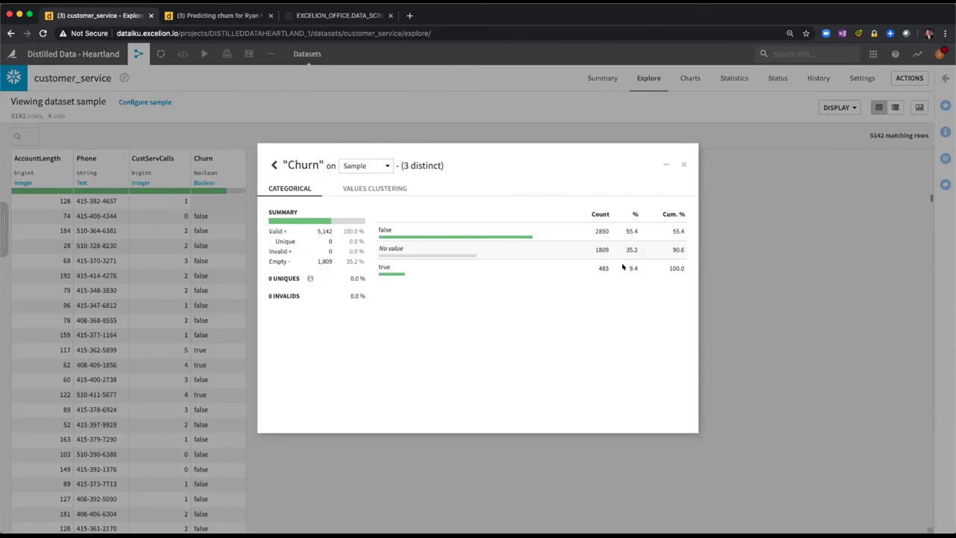
pyautogui.moveTo(637, 232); pyautogui.dragTo(626, 230)
pyautogui.click(682, 164)
# Step: Return to the project's flow and expand the item details and actions beside it
pyautogui.moveTo(139, 56)
pyautogui.click(135, 75)
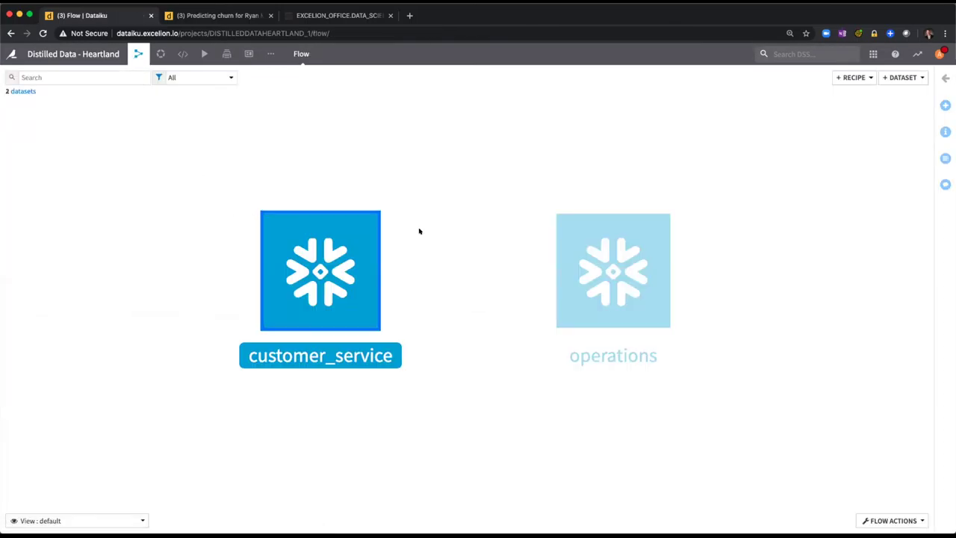
pyautogui.click(427, 283)
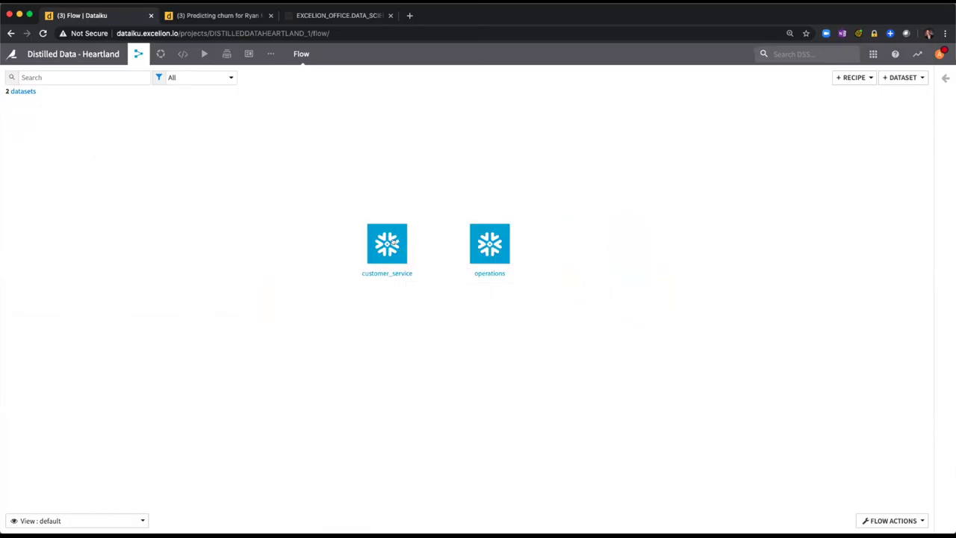
pyautogui.click(394, 243)
pyautogui.rightClick(475, 254)
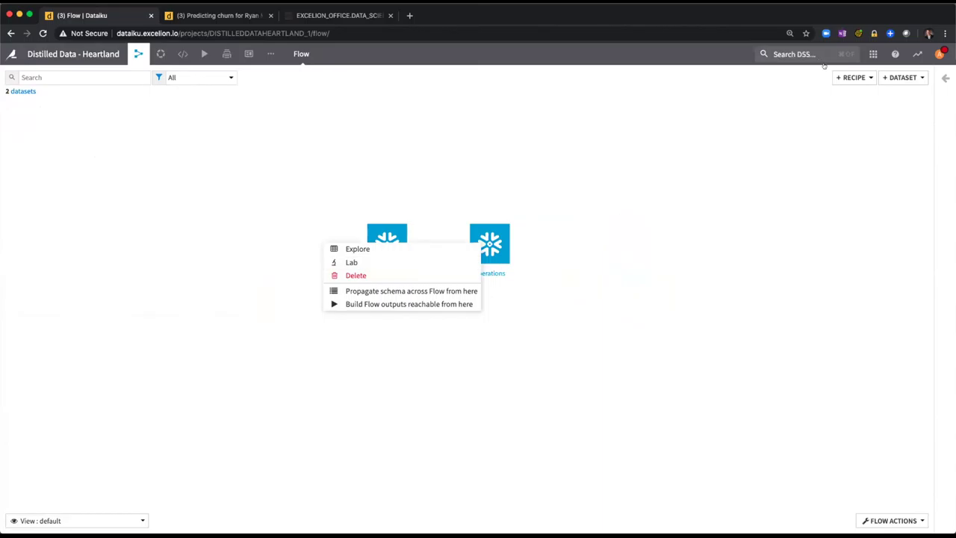
pyautogui.click(945, 78)
pyautogui.click(322, 217)
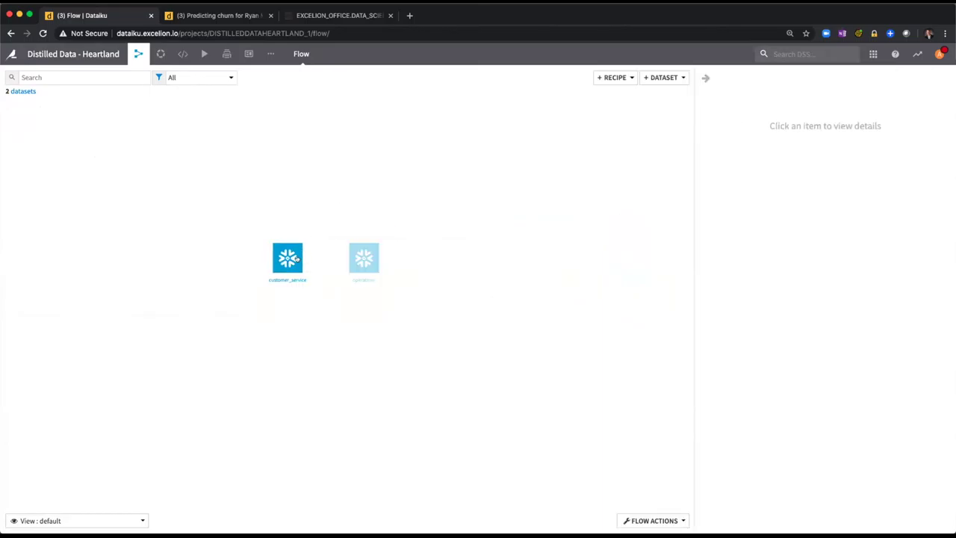
# Step: Create a join recipe from the customer_service and operations datasets, with output customer_service_joined stored in EXCELION_OFFICE
pyautogui.click(296, 258)
pyautogui.keyDown('shift'); pyautogui.click(364, 258); pyautogui.keyUp('shift')
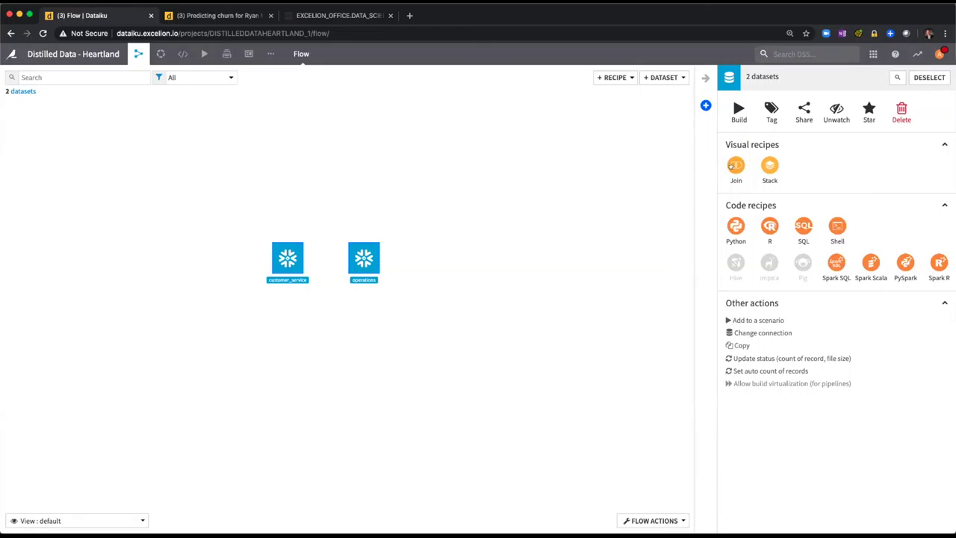
pyautogui.click(734, 166)
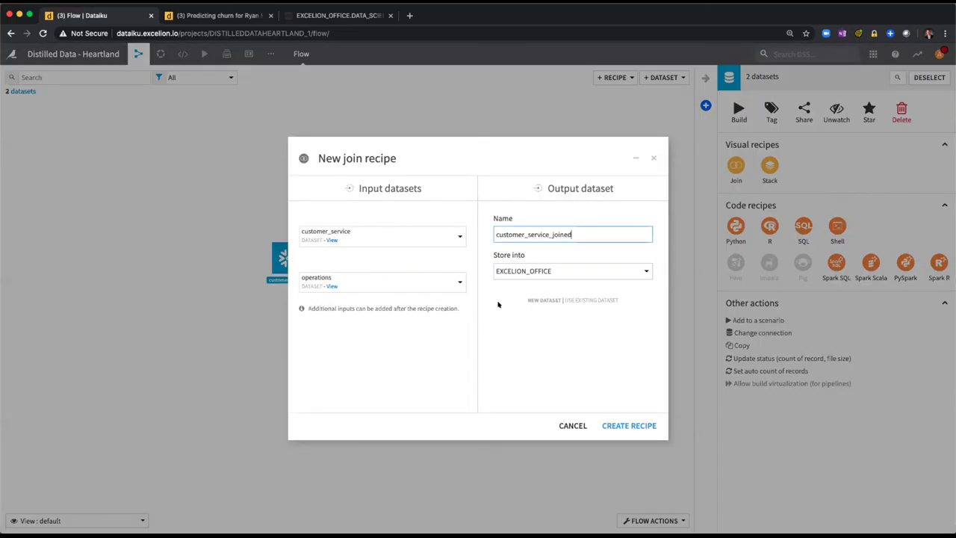
pyautogui.click(614, 424)
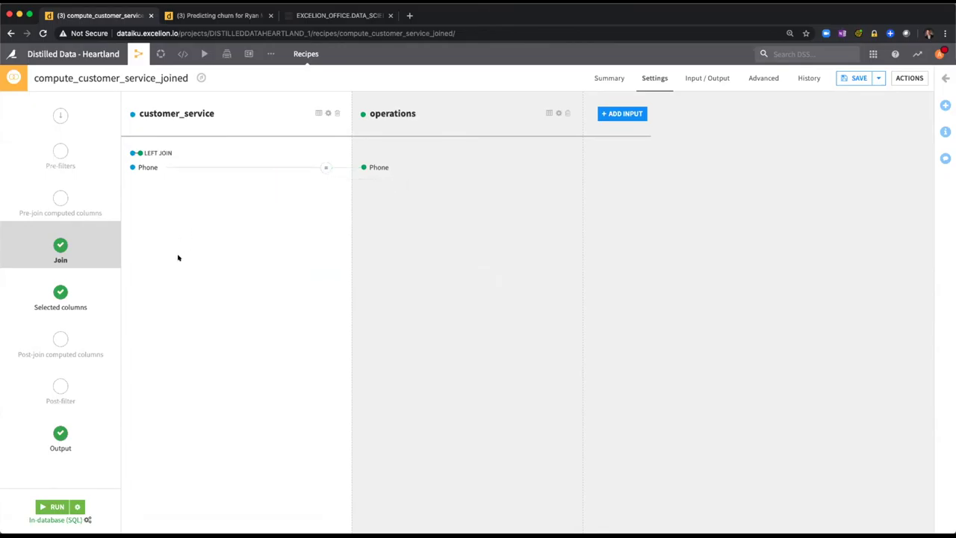
# Step: Review the columns selected for the join and the recipe engine options
pyautogui.click(71, 290)
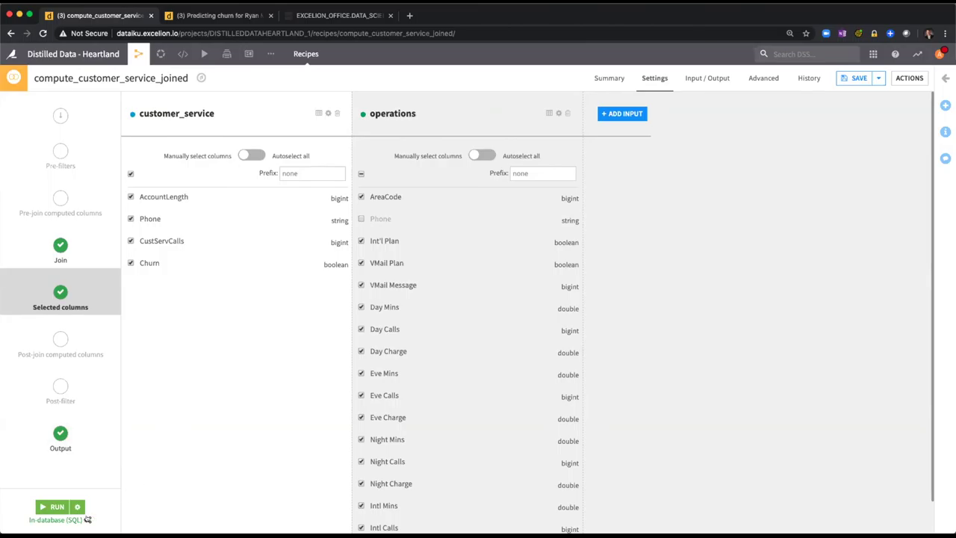
pyautogui.click(87, 519)
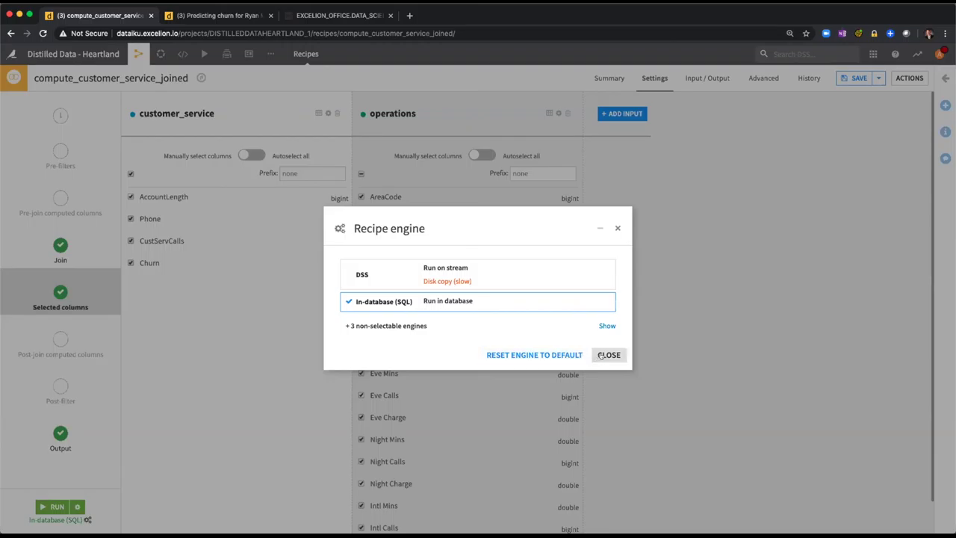
pyautogui.click(605, 355)
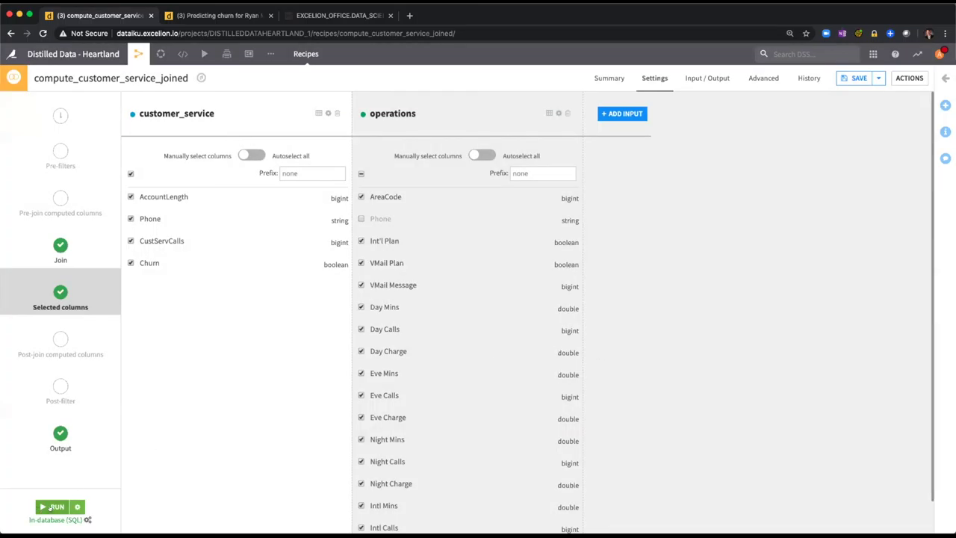
# Step: Examine the join recipe's output columns and its generated SQL query
pyautogui.click(64, 445)
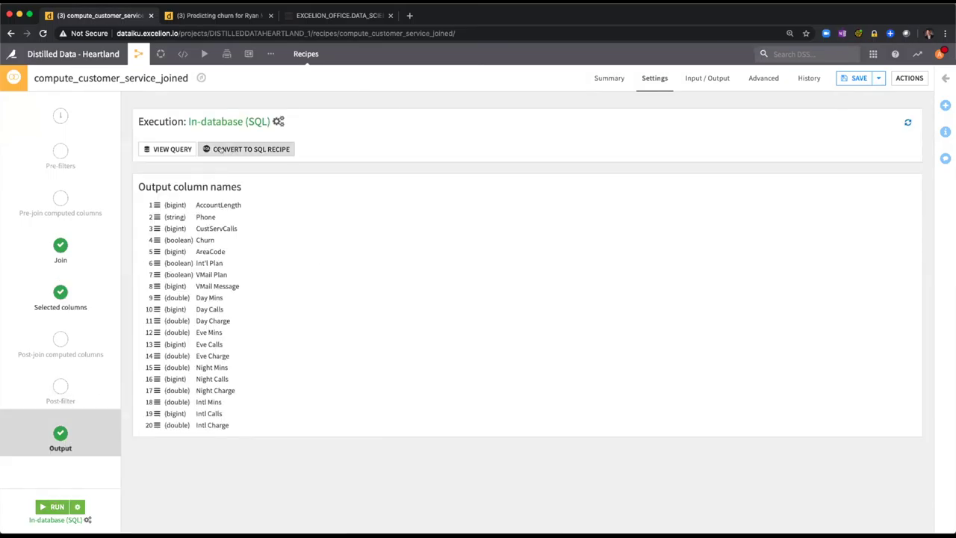
pyautogui.click(178, 149)
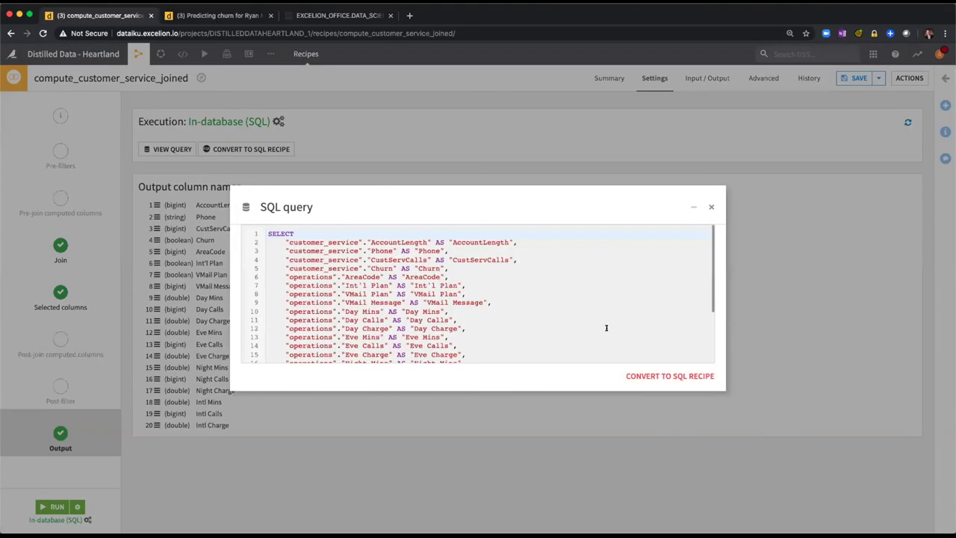
pyautogui.scroll(-3, 358, 282)
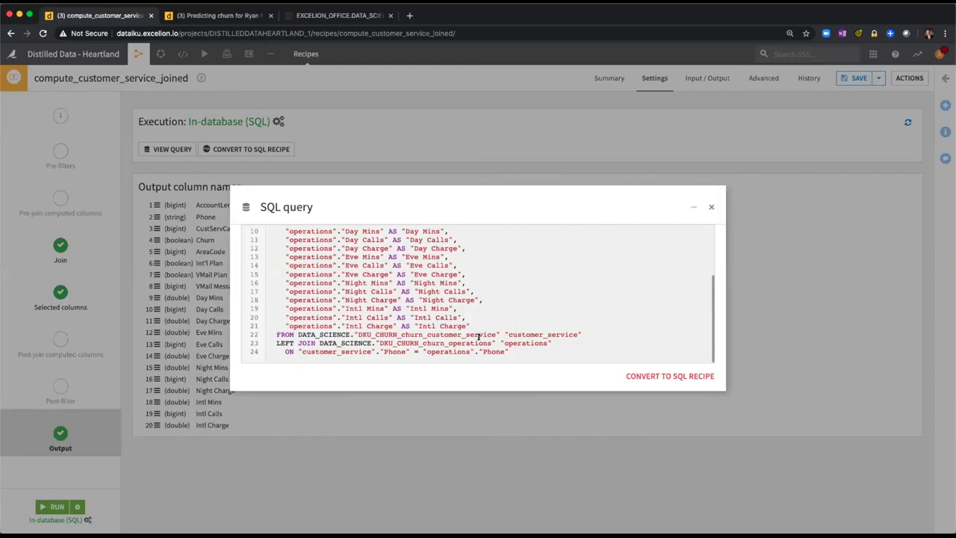
pyautogui.scroll(1, 479, 337)
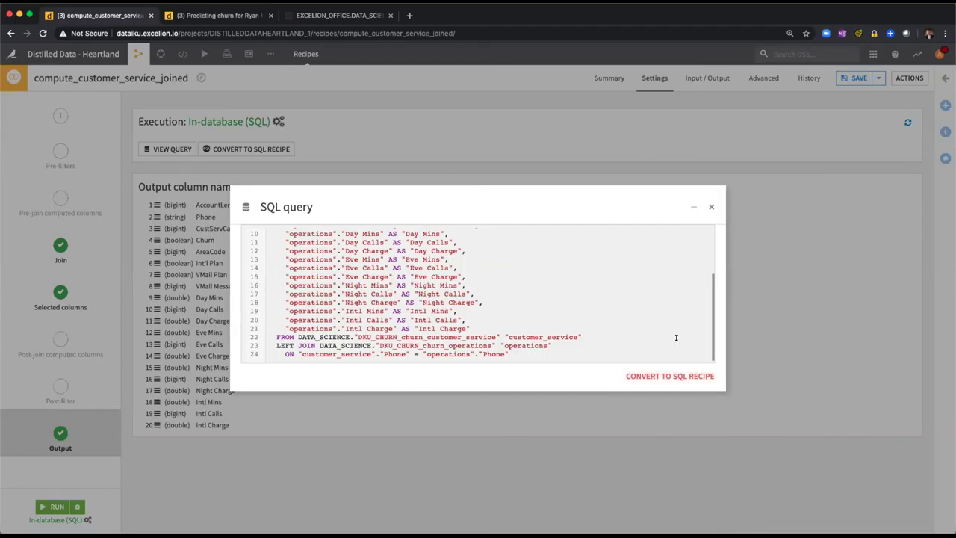
pyautogui.scroll(-1, 681, 327)
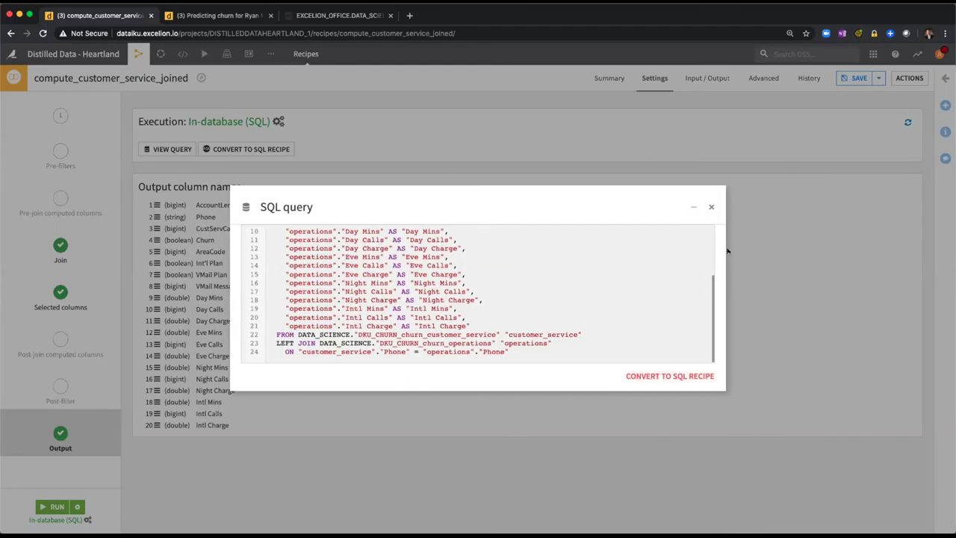
pyautogui.click(711, 206)
# Step: Run the join recipe and open its customer_service_joined output dataset from the flow
pyautogui.click(60, 506)
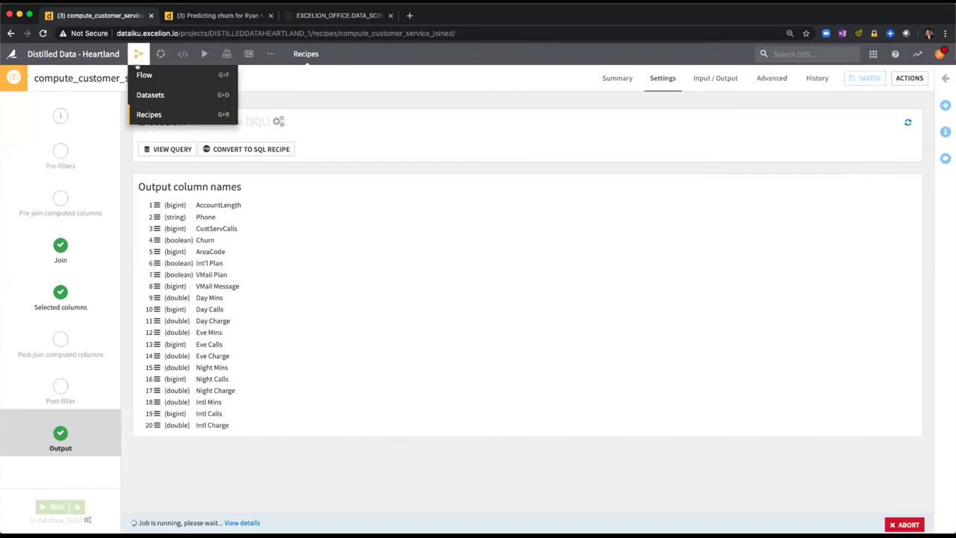
pyautogui.click(139, 69)
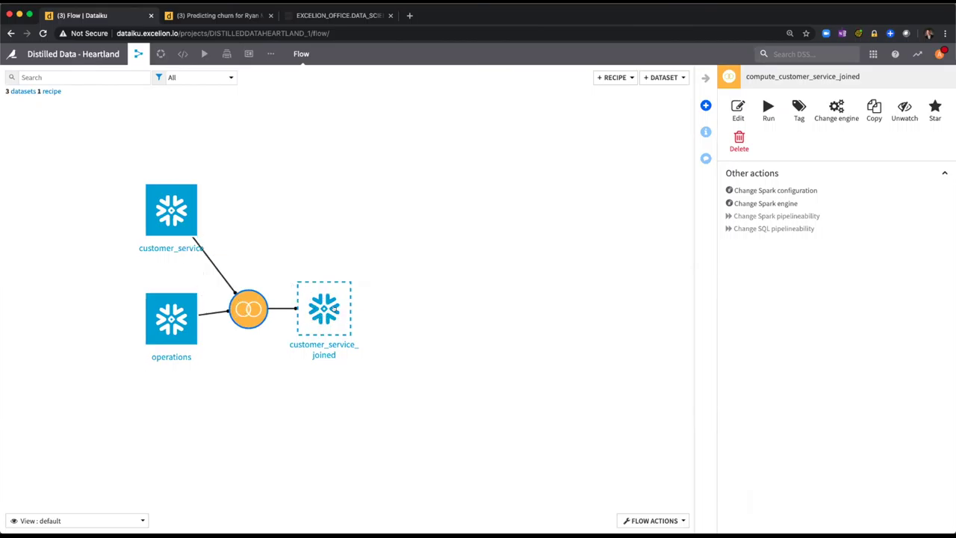
pyautogui.click(333, 316)
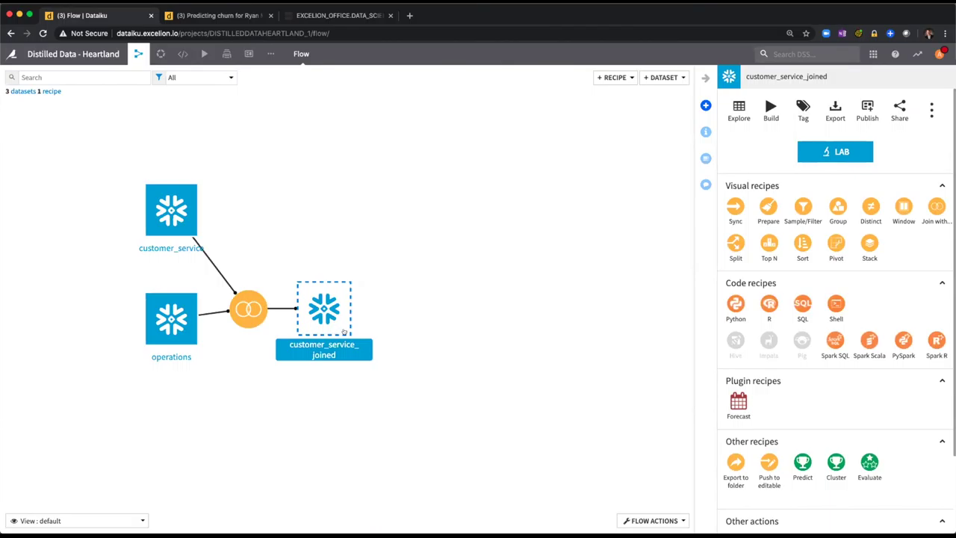
pyautogui.hscroll(2, 340, 325)
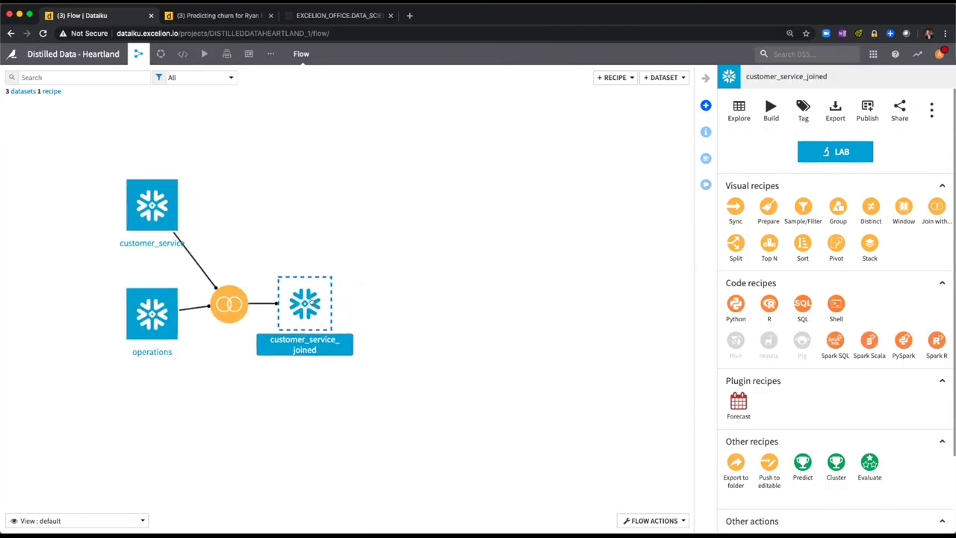
pyautogui.doubleClick(310, 301)
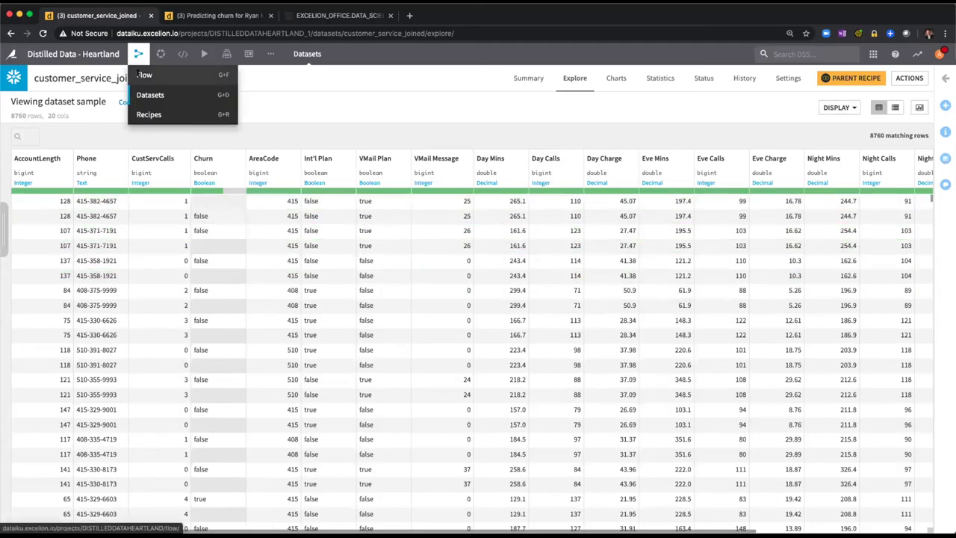
# Step: Return to the flow and create a Prepare recipe on customer_service_joined, with output customer_service_joined_prepared stored in EXCELION_OFFICE
pyautogui.click(150, 74)
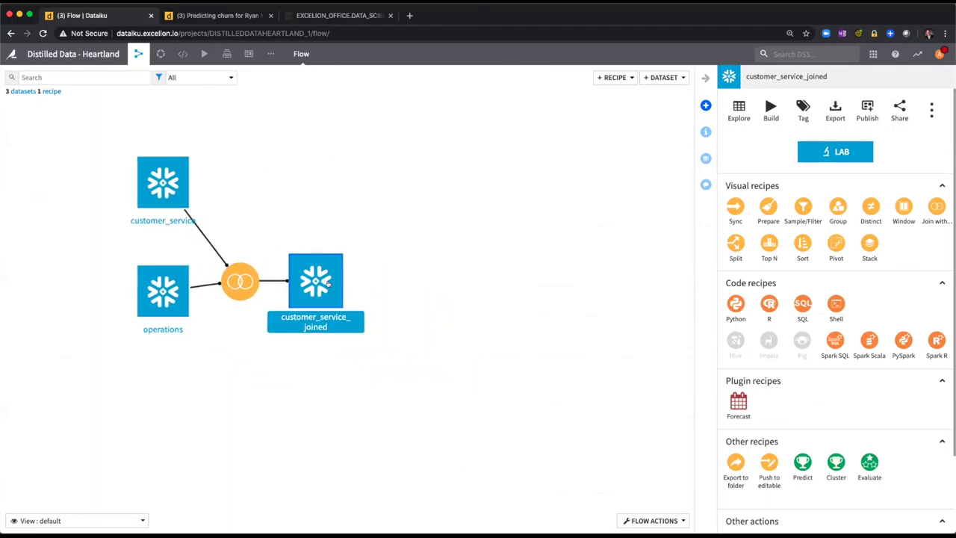
pyautogui.moveTo(329, 283); pyautogui.dragTo(313, 282)
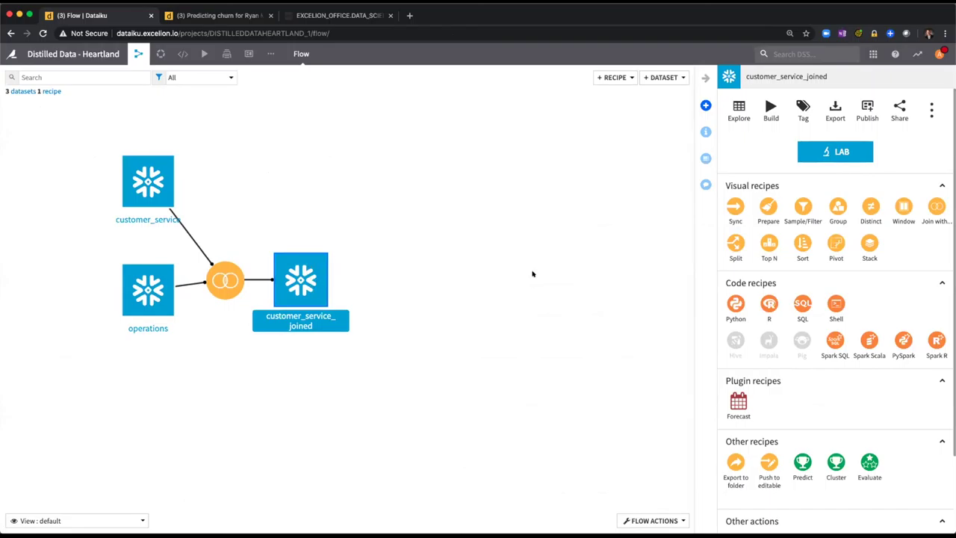
pyautogui.click(768, 208)
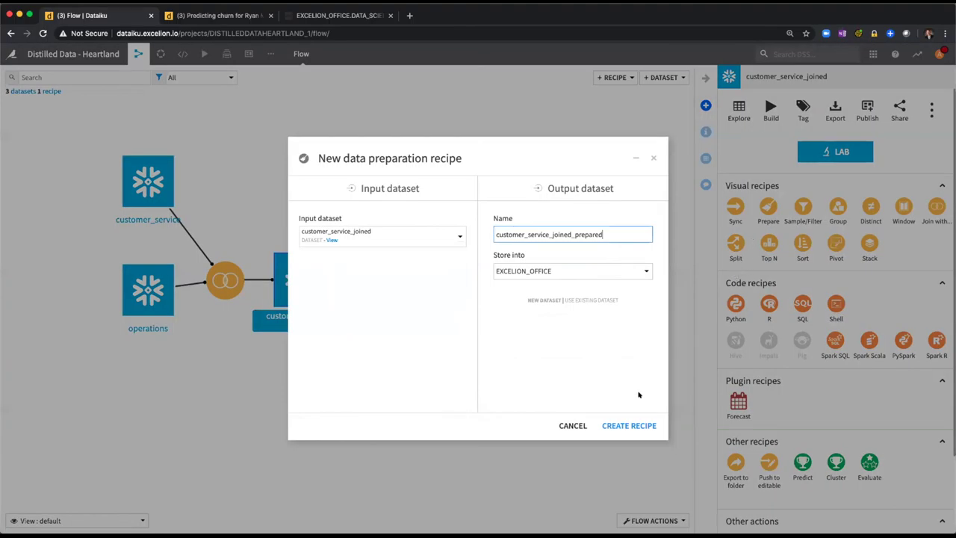
pyautogui.click(626, 425)
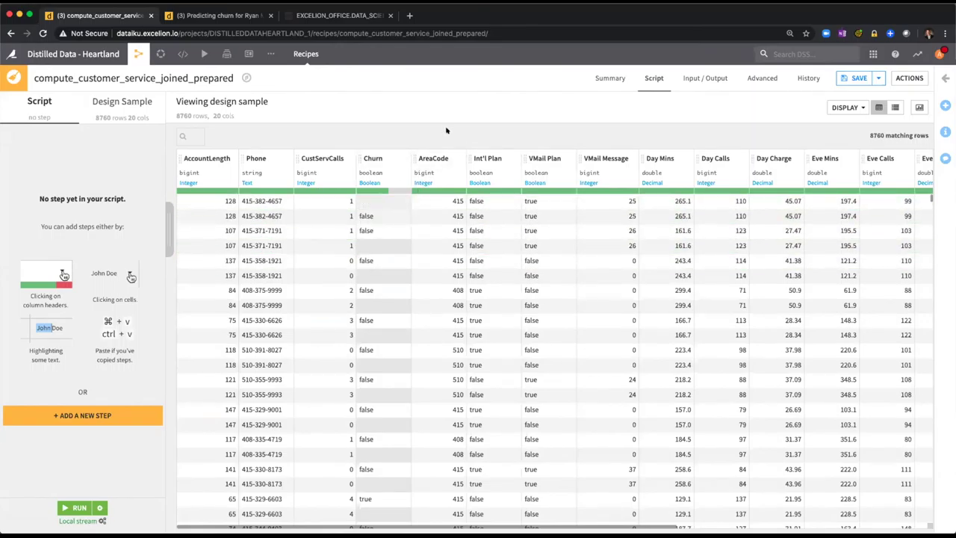
# Step: Add a Formula step that creates the column Cust_Service_Calls_per_Mo with the expression CustServCalls / AccountLength, and save the formula
pyautogui.click(82, 416)
pyautogui.click(192, 404)
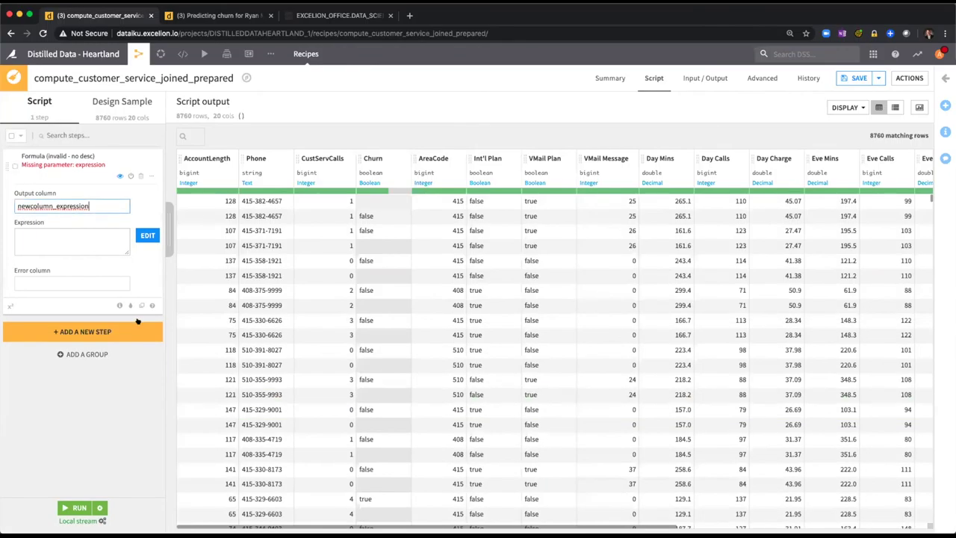
pyautogui.doubleClick(59, 205)
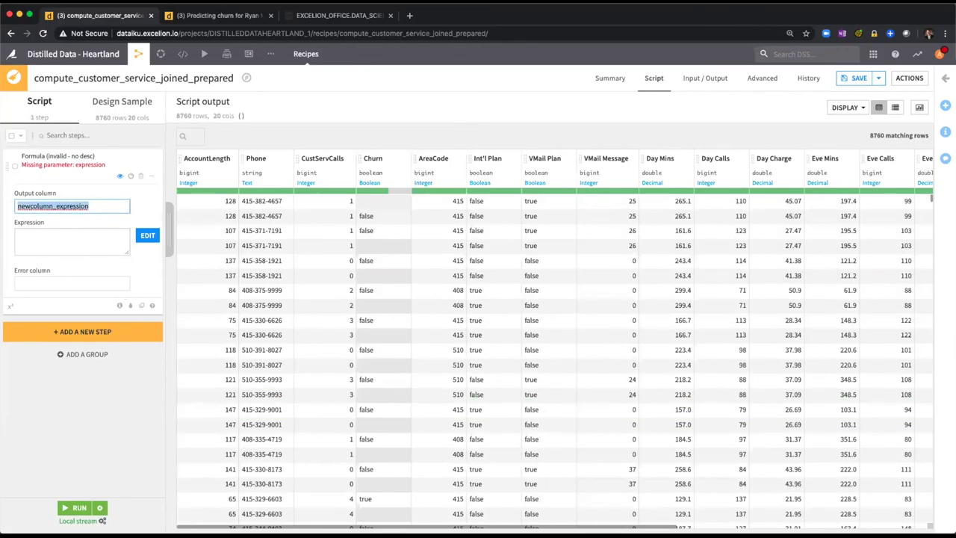
pyautogui.write('Cust_Serivice_Calls_per_Mo')
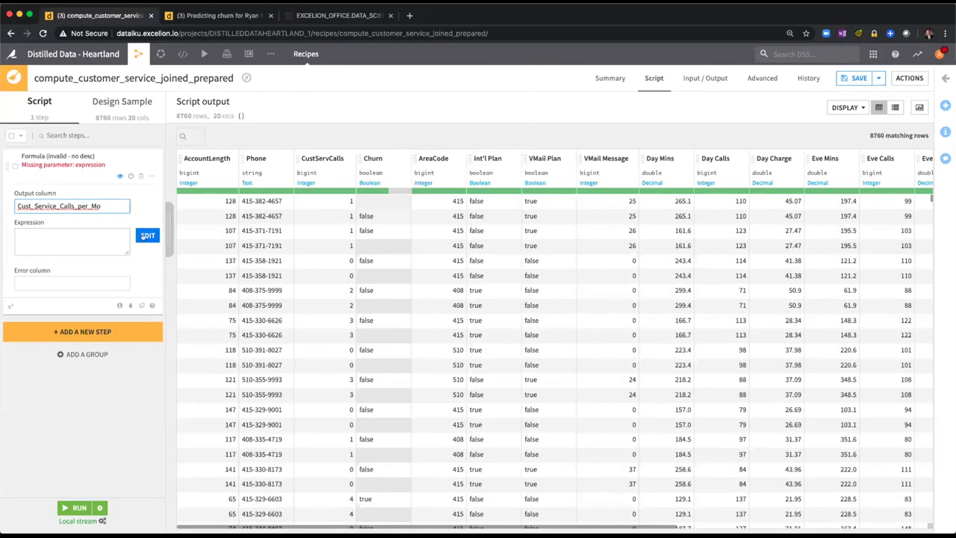
pyautogui.click(145, 236)
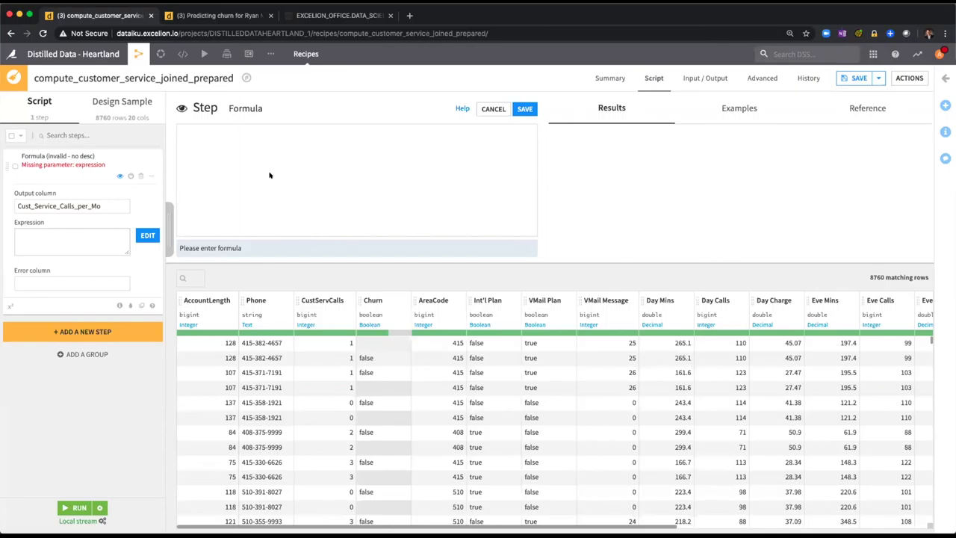
pyautogui.write('C')
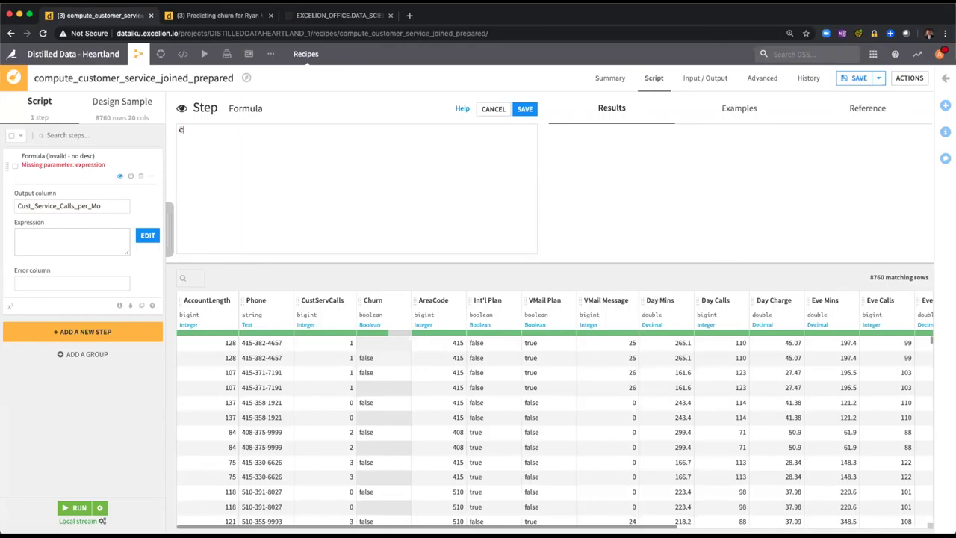
pyautogui.write('ustServCalls / AccountLength')
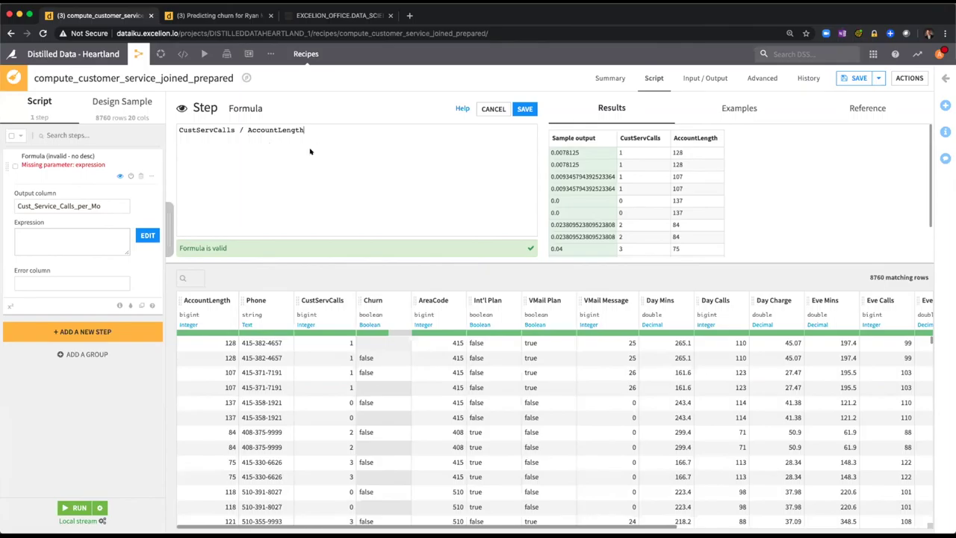
pyautogui.click(276, 163)
pyautogui.click(523, 110)
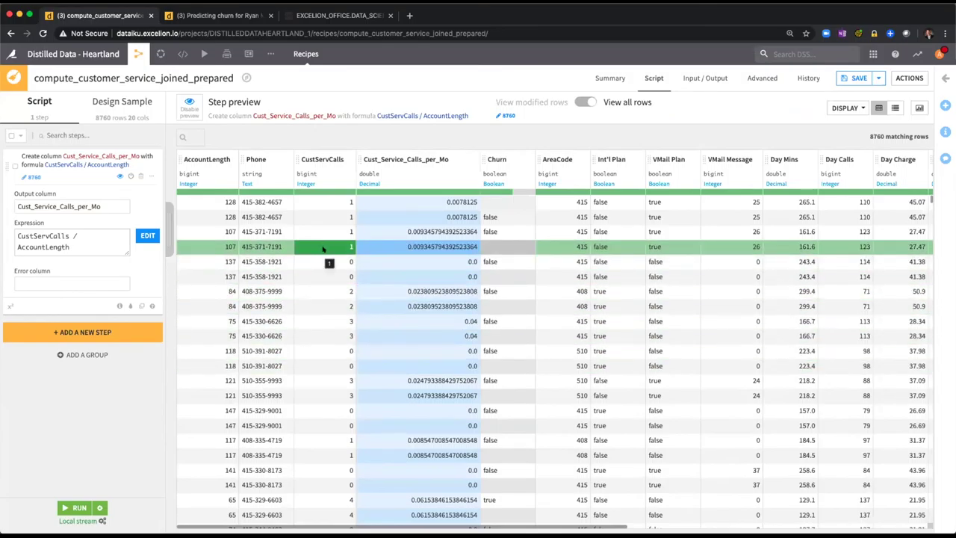
# Step: Add the comment "Creating ratio" to the formula step, set it to always show, and collapse the step
pyautogui.click(46, 164)
pyautogui.click(103, 162)
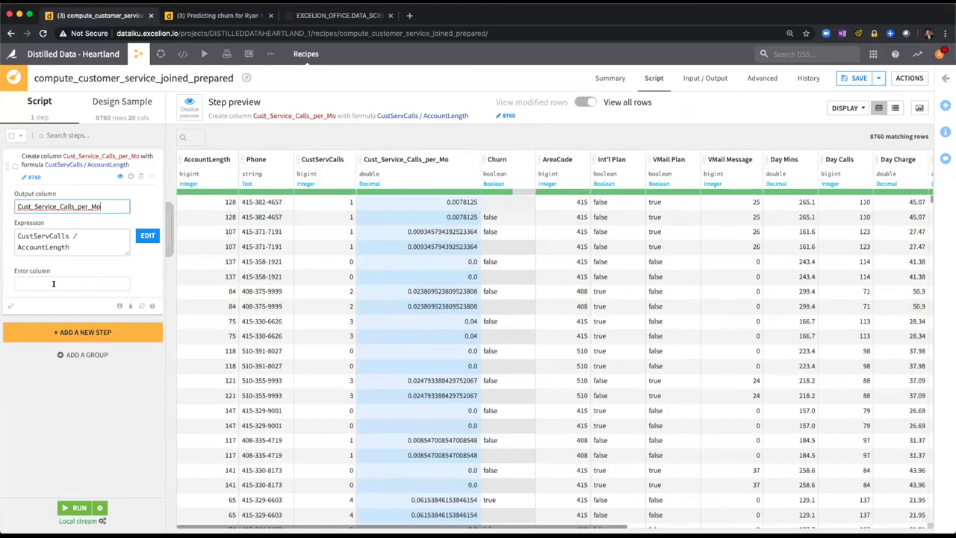
pyautogui.click(118, 306)
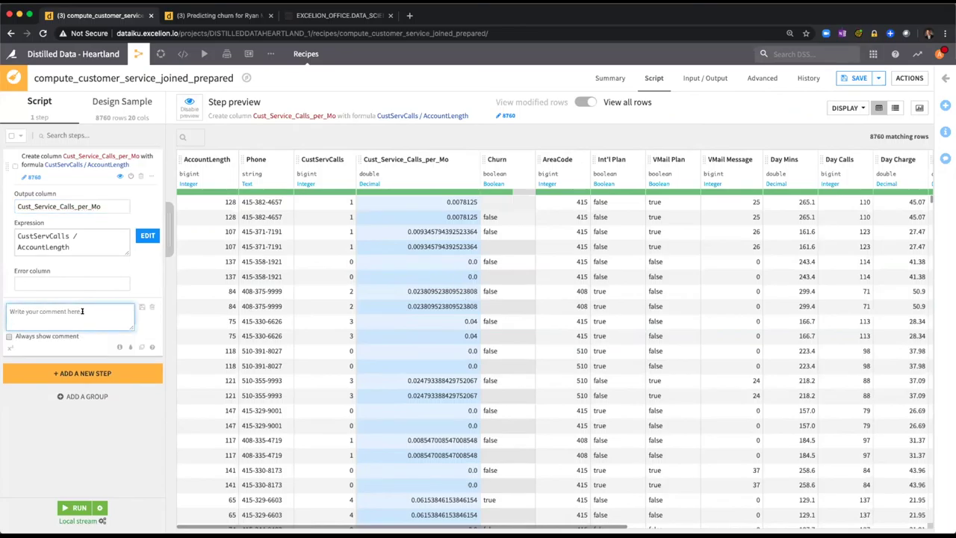
pyautogui.write('creating ratio')
pyautogui.click(103, 428)
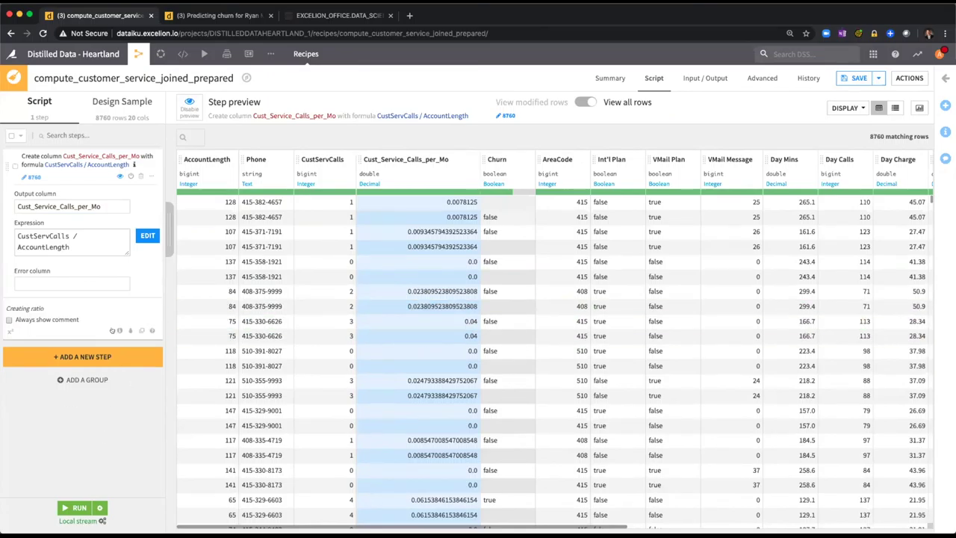
pyautogui.click(8, 320)
pyautogui.click(68, 164)
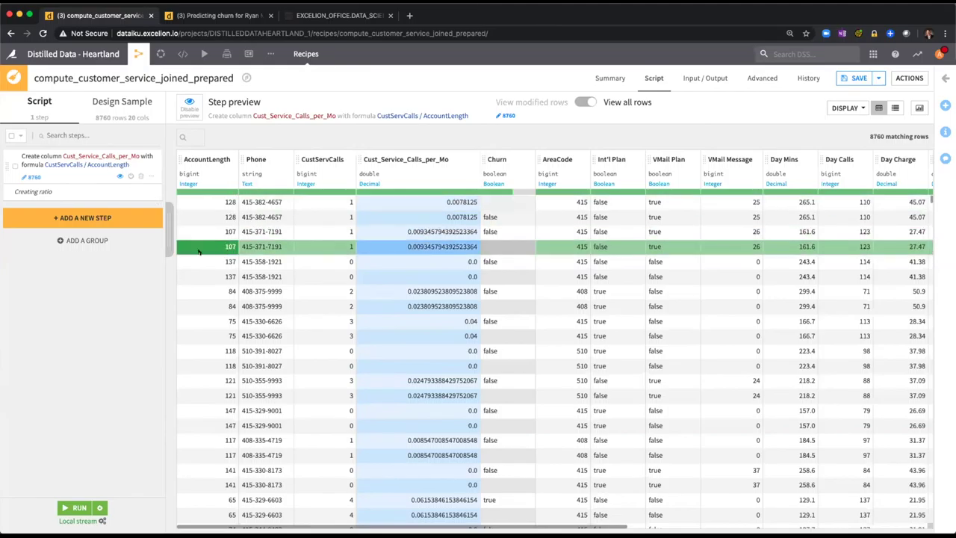
# Step: Analyze the value distribution of Cust_Service_Calls_per_Mo and sort the preview rows by that column in descending order
pyautogui.click(406, 159)
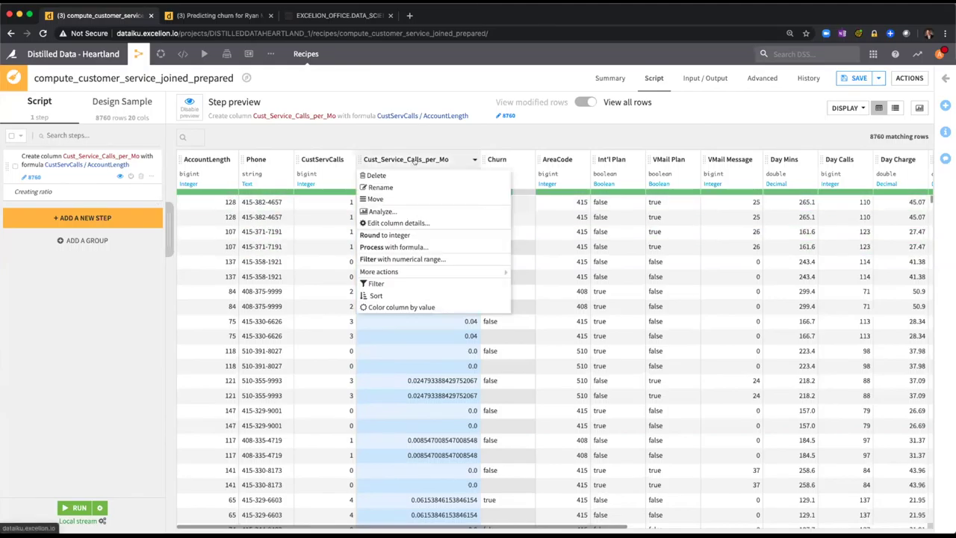
pyautogui.click(393, 212)
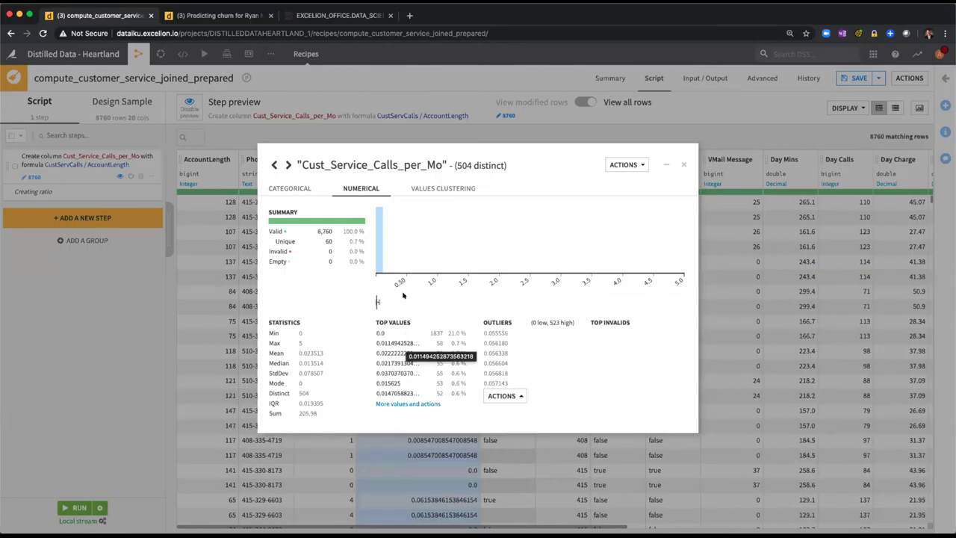
pyautogui.moveTo(379, 265)
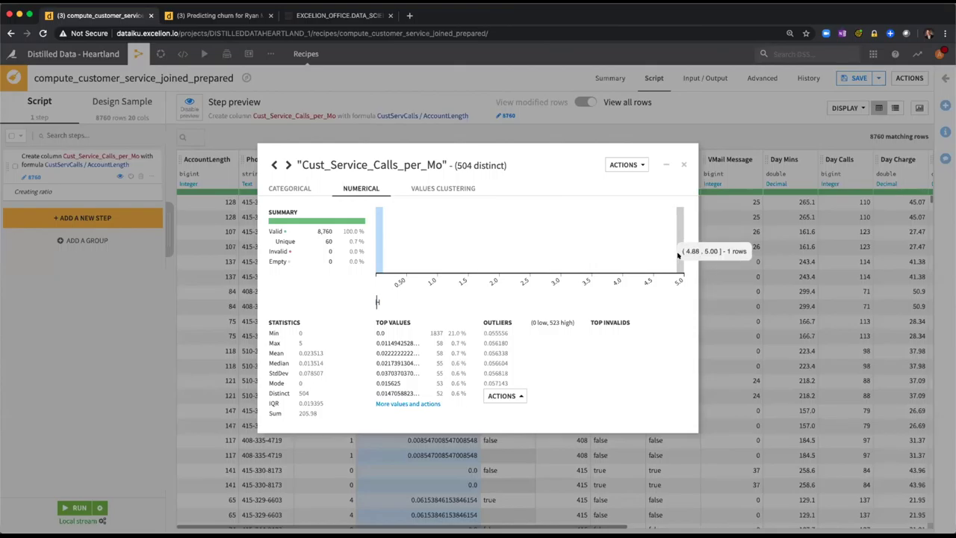
pyautogui.press('Escape')
pyautogui.click(425, 161)
pyautogui.click(375, 296)
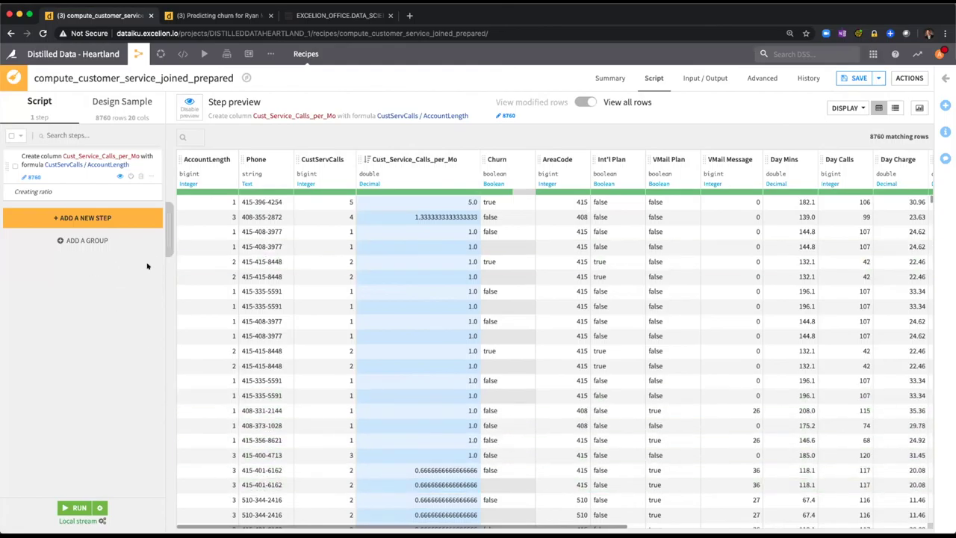
# Step: Add a numerical range filter that keeps only rows with AccountLength of at least 6, and check which preview rows it removes
pyautogui.click(212, 159)
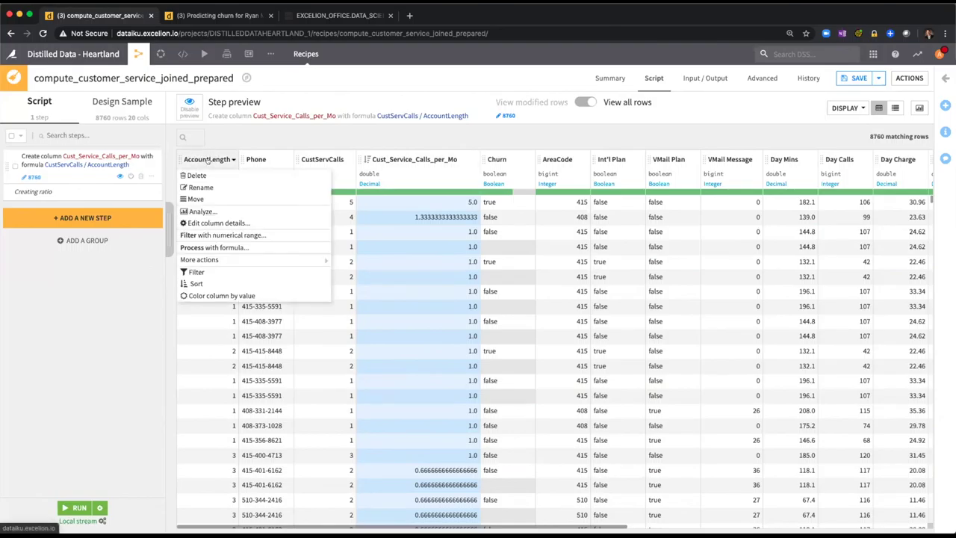
pyautogui.click(205, 233)
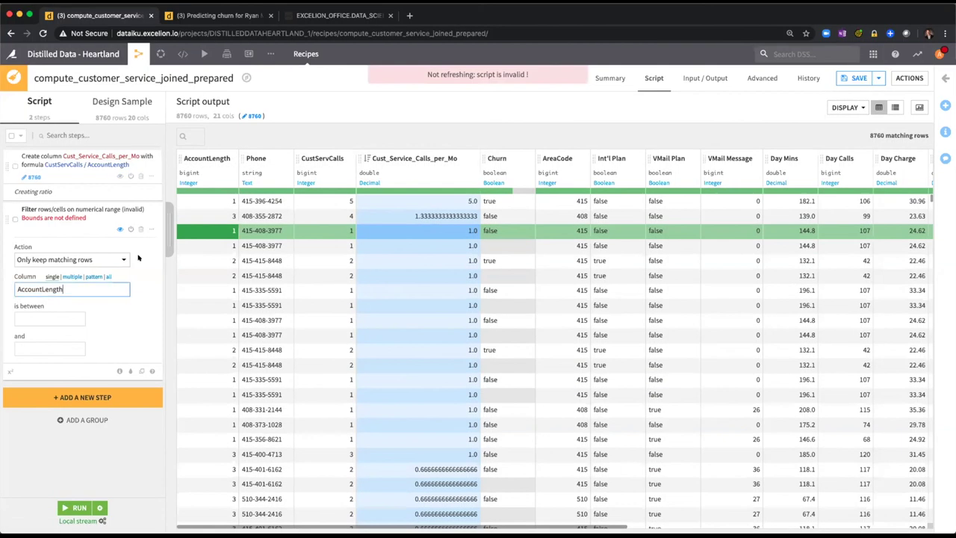
pyautogui.click(43, 316)
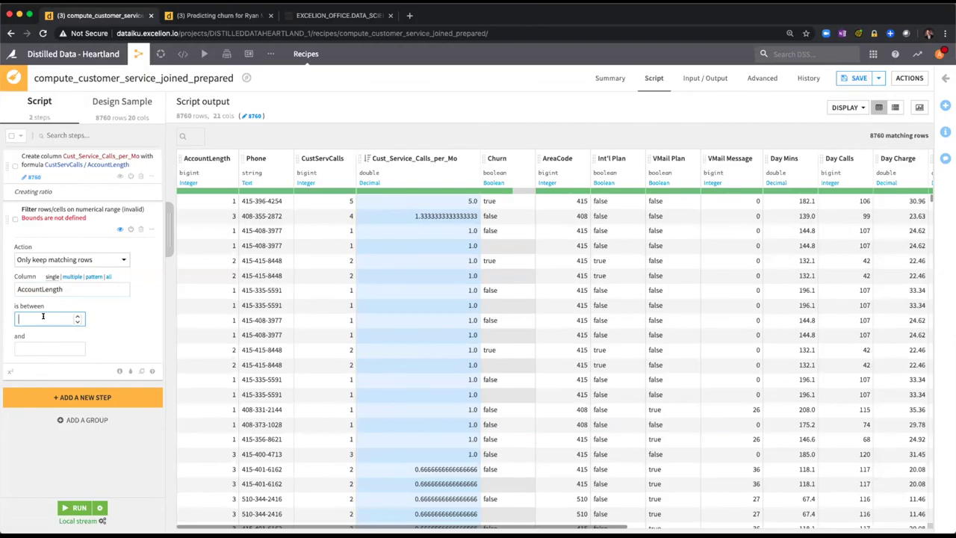
pyautogui.write('6')
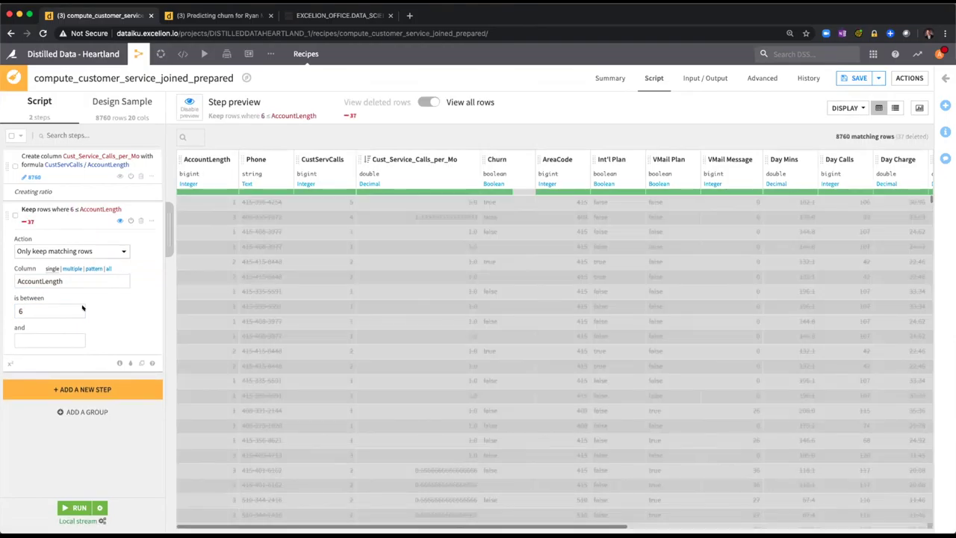
pyautogui.scroll(-5, 281, 333)
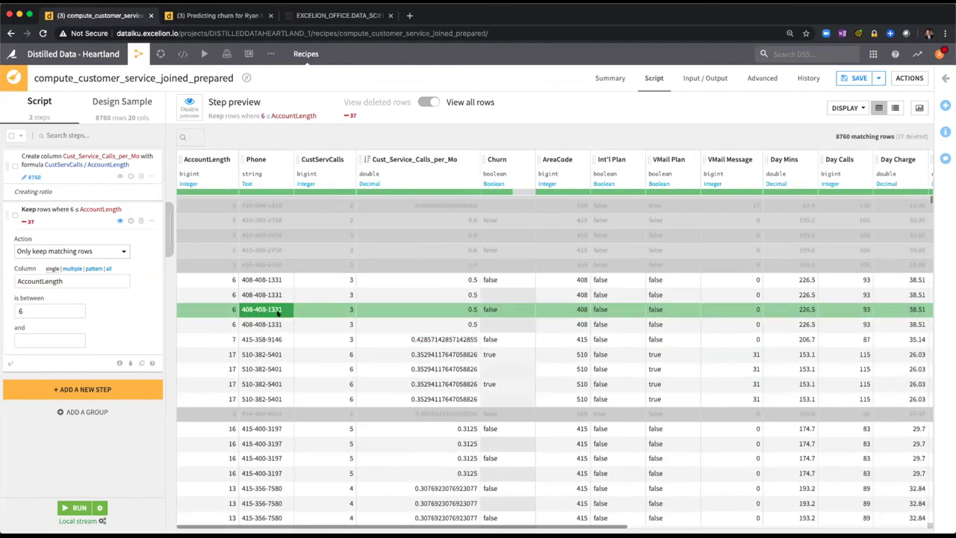
pyautogui.scroll(5, 275, 342)
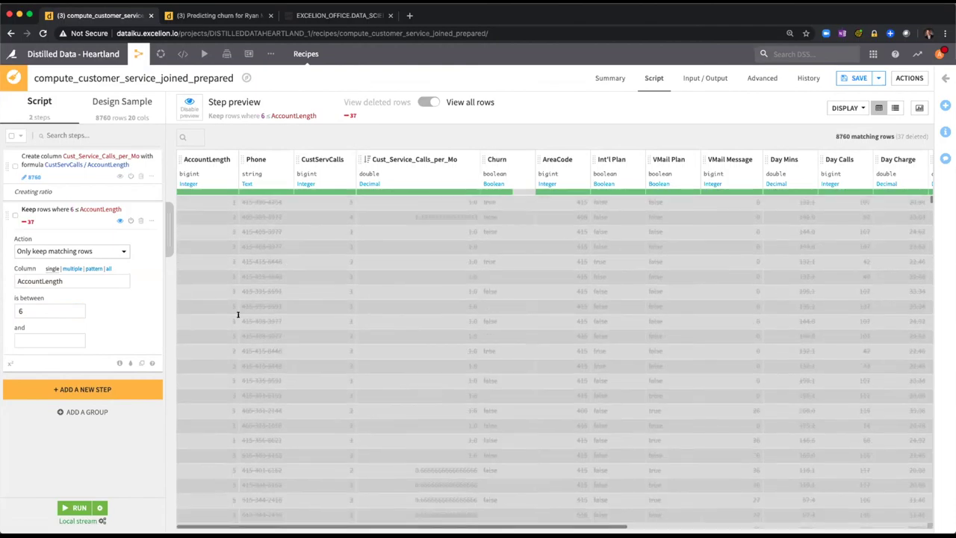
pyautogui.scroll(-3, 281, 312)
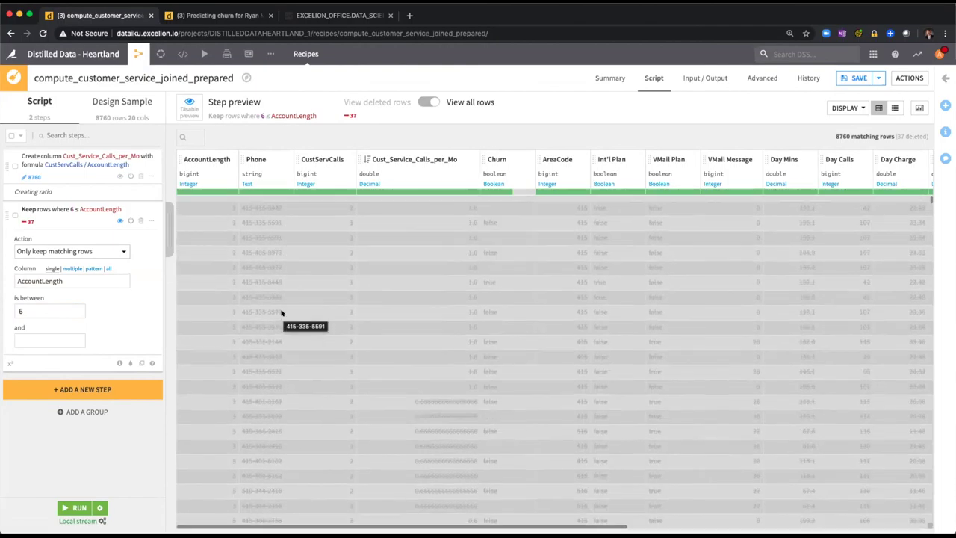
pyautogui.scroll(-1, 282, 312)
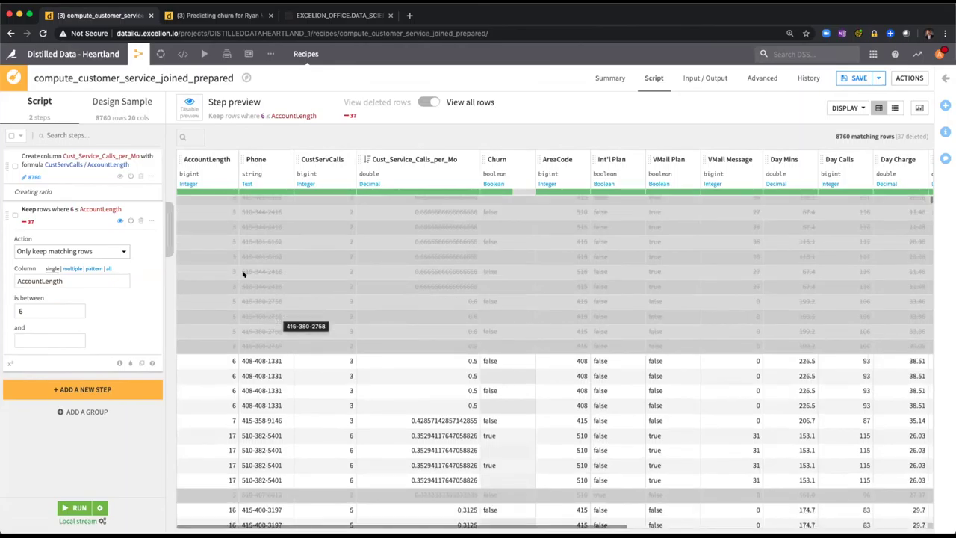
# Step: Run the prepare recipe with its steps collapsed and open the customer_service_joined_prepared output dataset from the flow
pyautogui.click(53, 211)
pyautogui.click(78, 169)
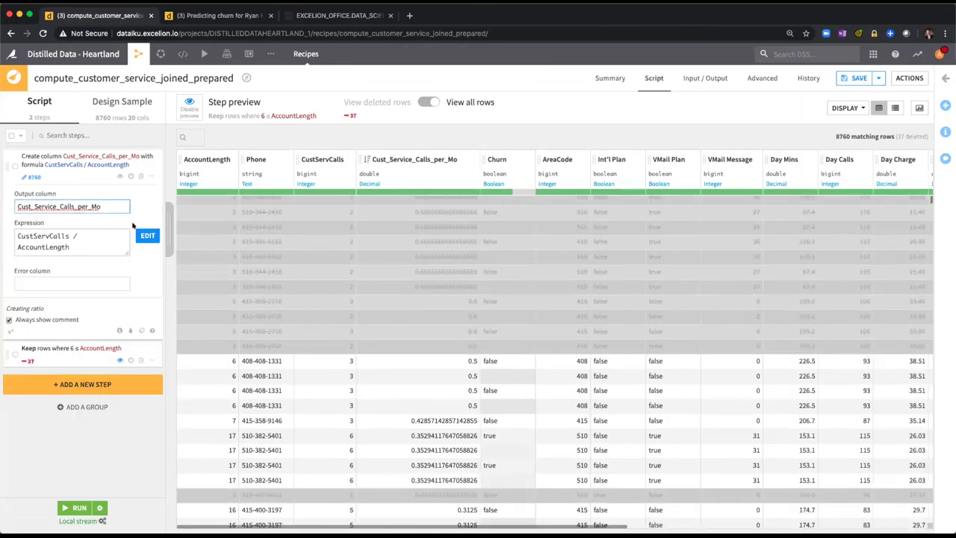
pyautogui.click(80, 165)
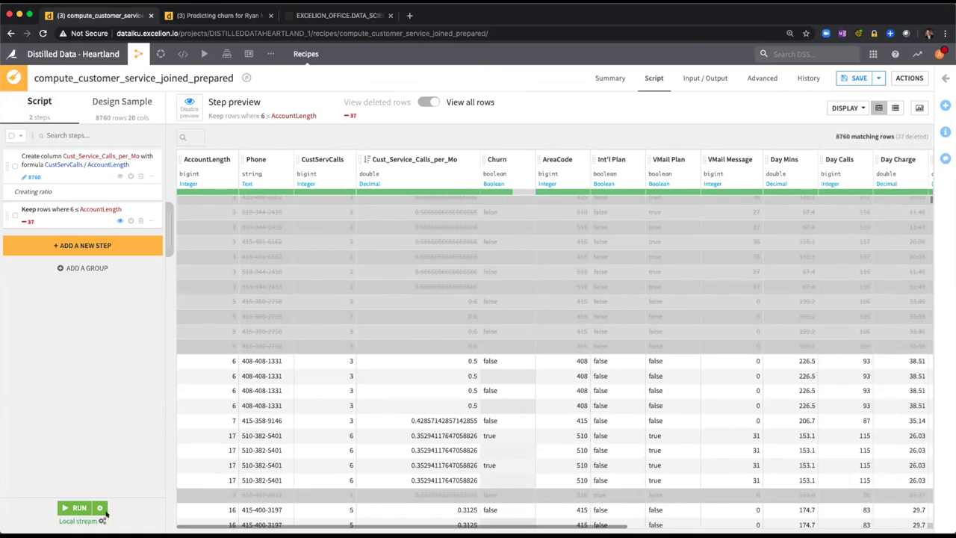
pyautogui.click(81, 508)
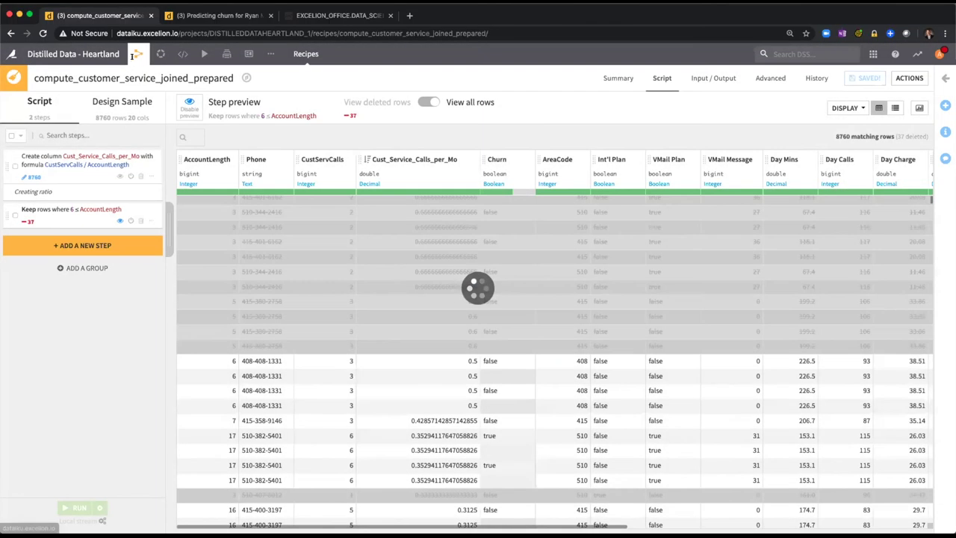
pyautogui.moveTo(135, 53)
pyautogui.click(137, 73)
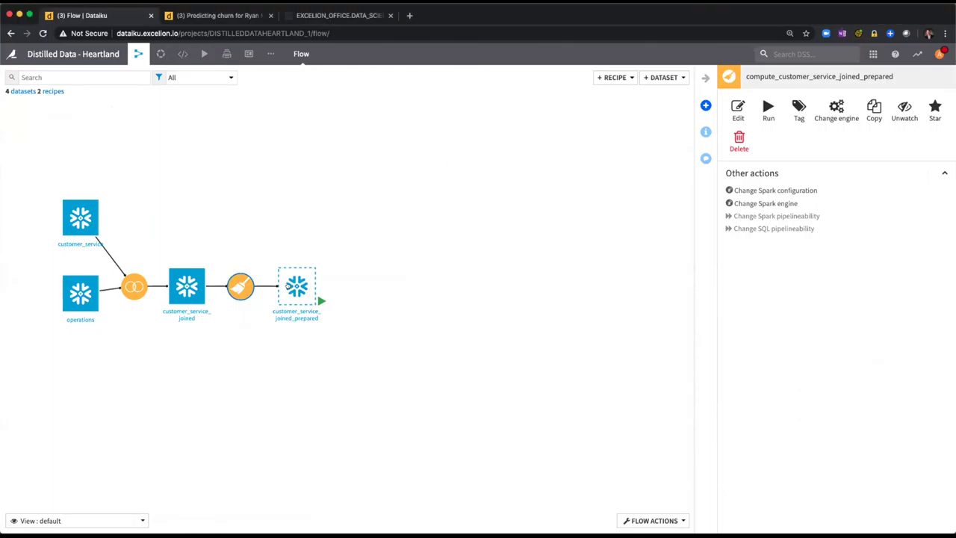
pyautogui.doubleClick(288, 286)
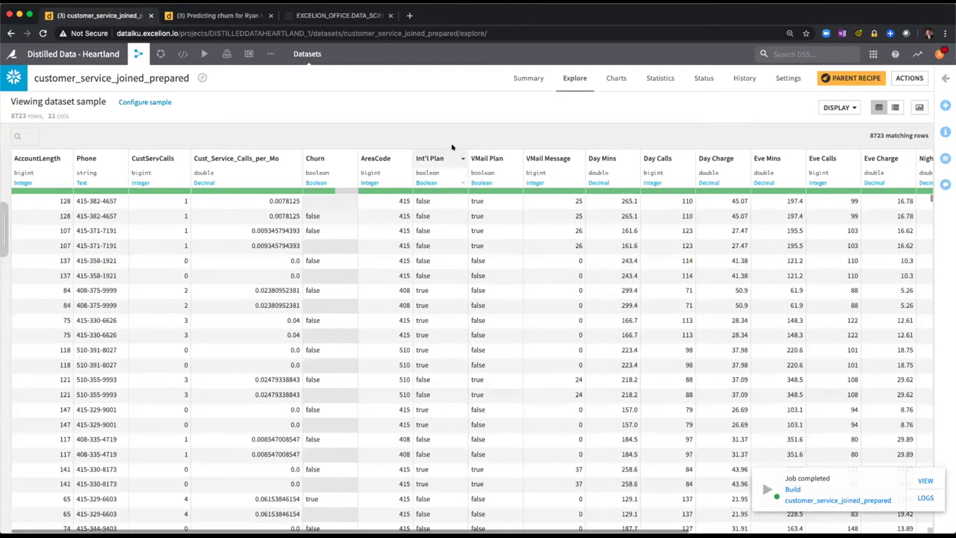
# Step: Create a bar chart of average Cust_Service_Calls_per_Mo by Churn and publish it to Slide 1 of the project's default dashboard
pyautogui.click(613, 82)
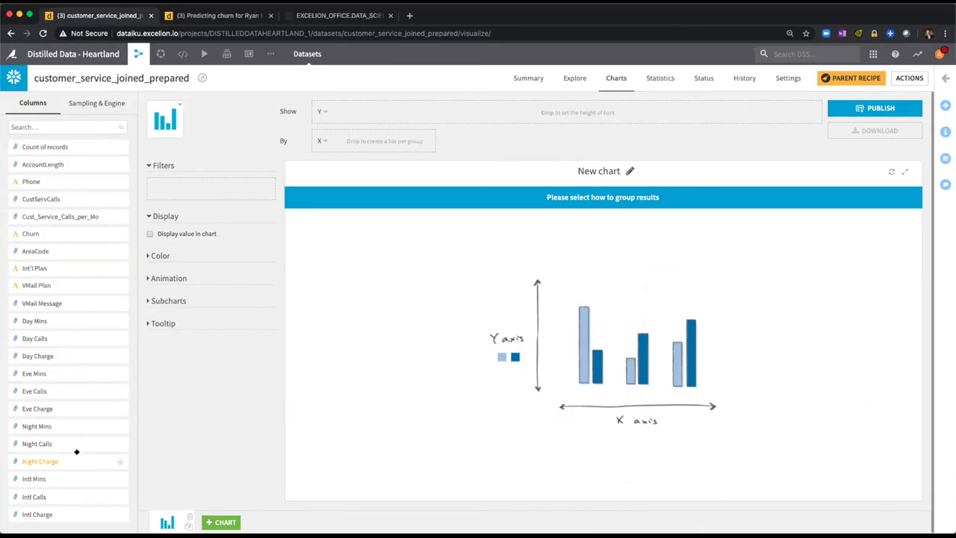
pyautogui.moveTo(60, 217); pyautogui.dragTo(376, 110)
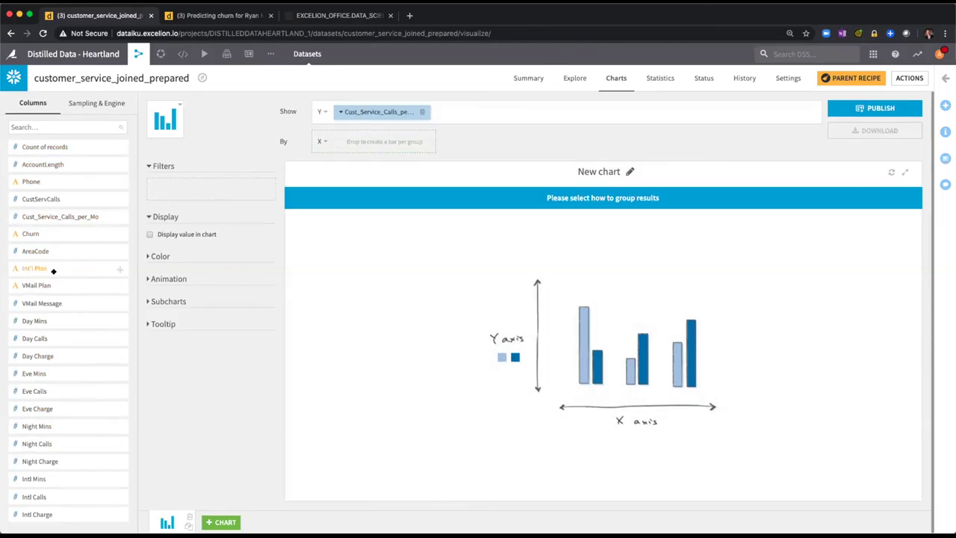
pyautogui.moveTo(33, 234); pyautogui.dragTo(379, 143)
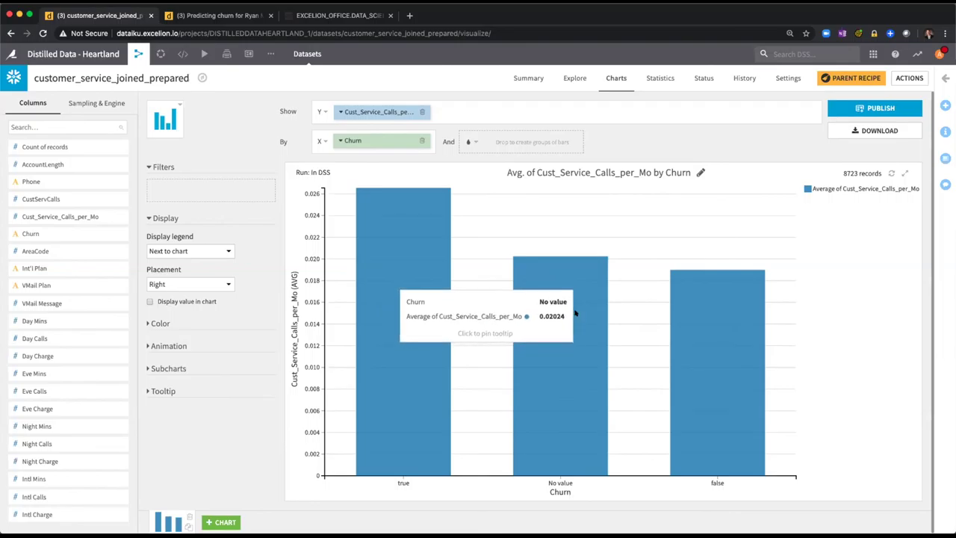
pyautogui.click(844, 110)
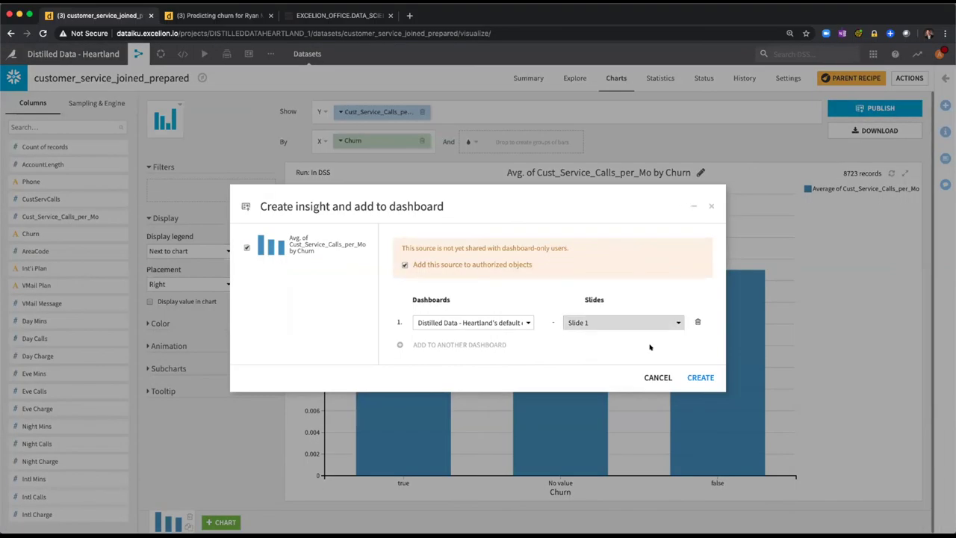
pyautogui.click(700, 377)
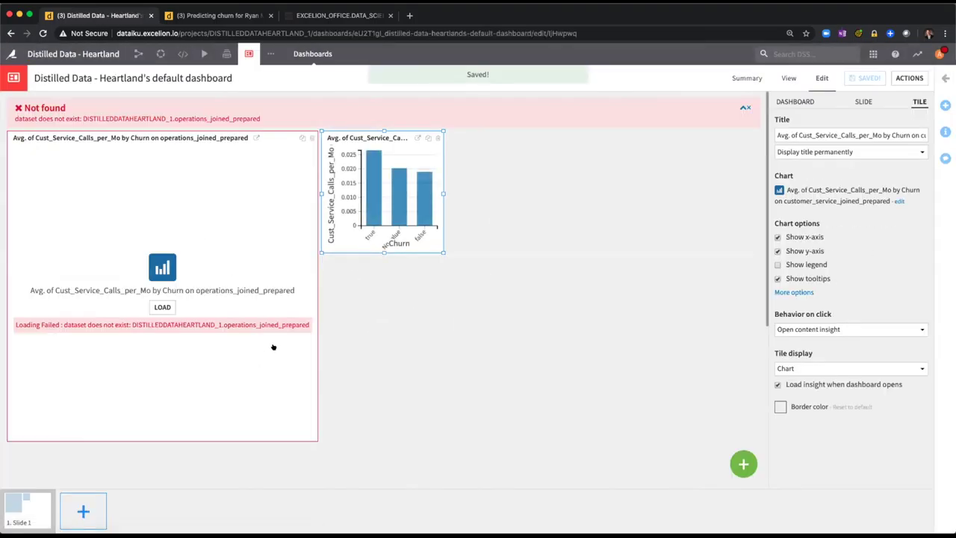
# Step: Delete the broken operations_joined_prepared tile, then move the new churn chart tile into its place and enlarge it
pyautogui.click(311, 138)
pyautogui.moveTo(345, 162); pyautogui.dragTo(46, 153)
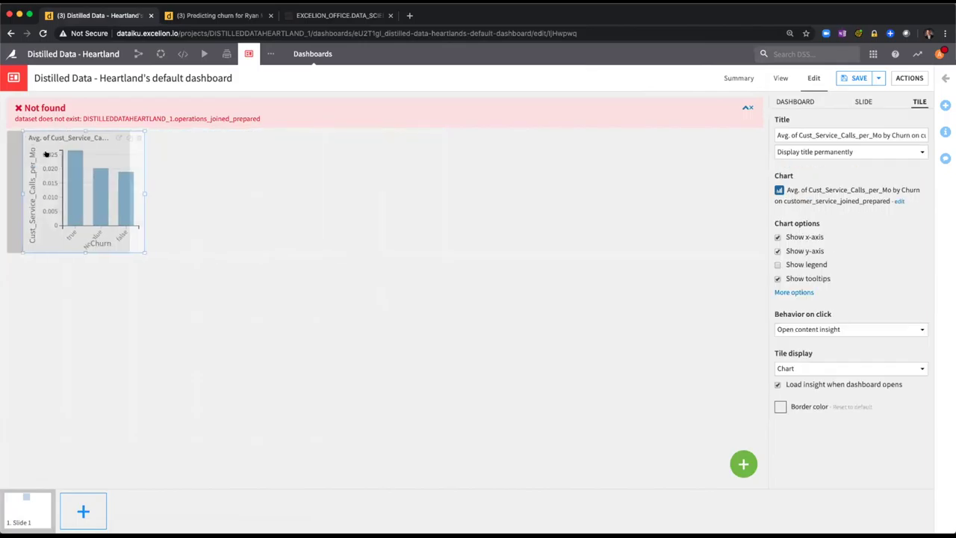
pyautogui.moveTo(127, 254); pyautogui.dragTo(386, 417)
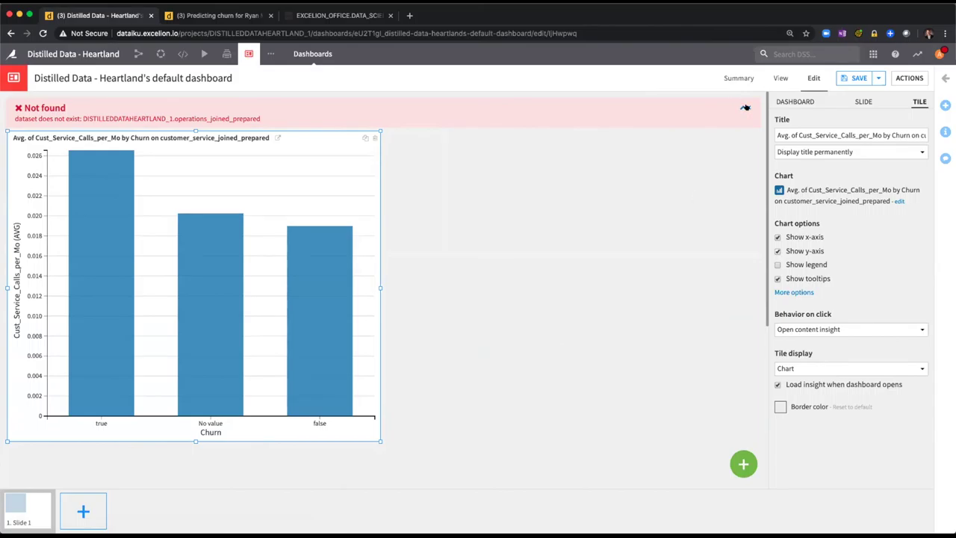
# Step: Dismiss the missing-dataset error on the dashboard, save the dashboard and return to the project flow
pyautogui.click(745, 107)
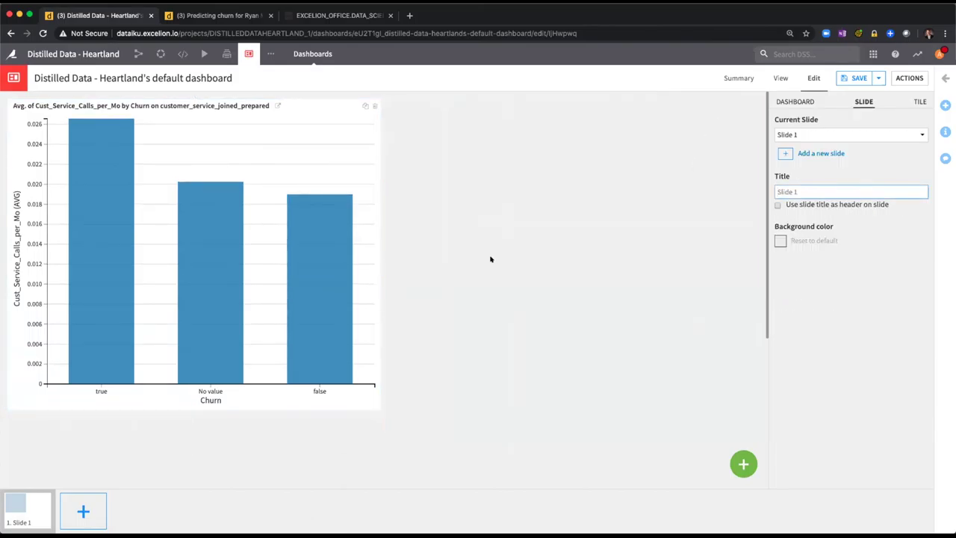
pyautogui.moveTo(138, 55)
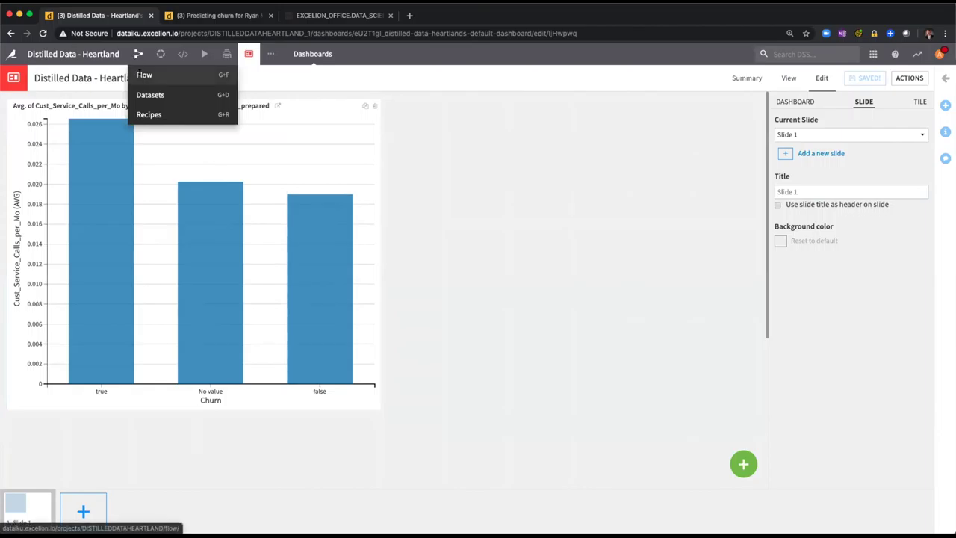
pyautogui.click(139, 74)
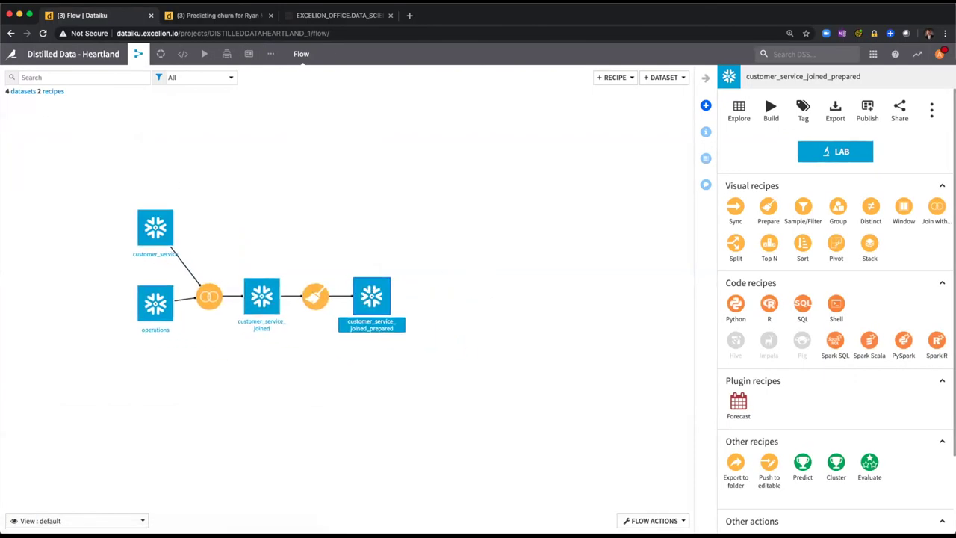
# Step: Create a Split recipe on customer_service_joined_prepared with two new output datasets named historical and current
pyautogui.click(454, 335)
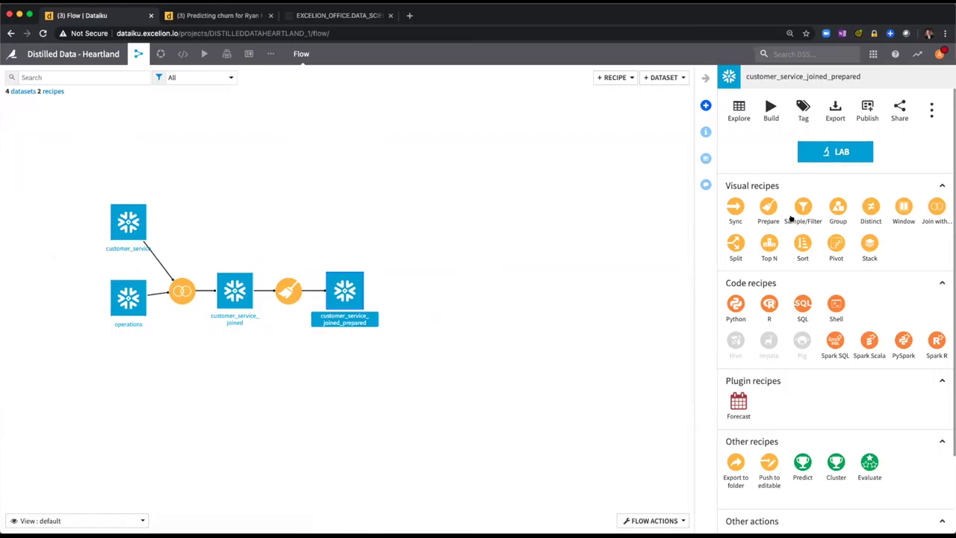
pyautogui.click(736, 242)
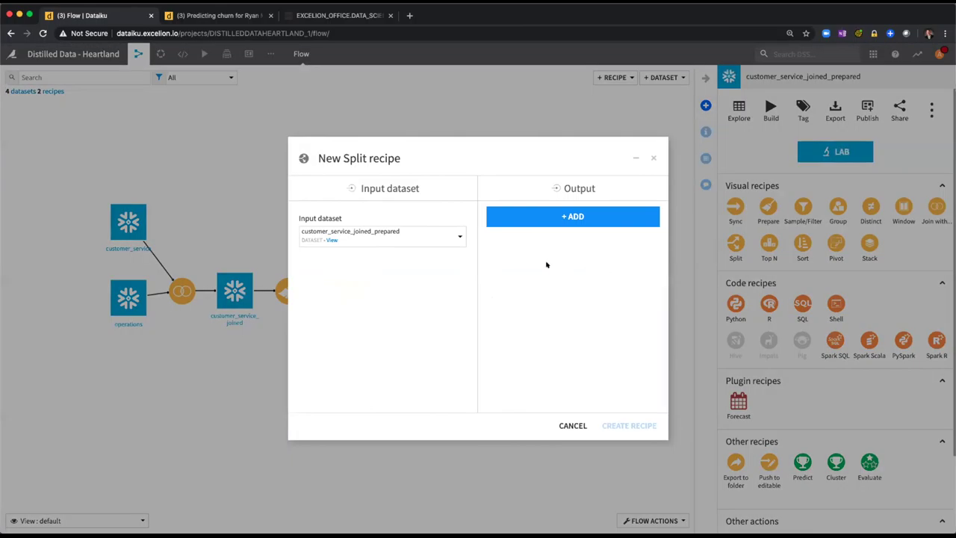
pyautogui.click(555, 216)
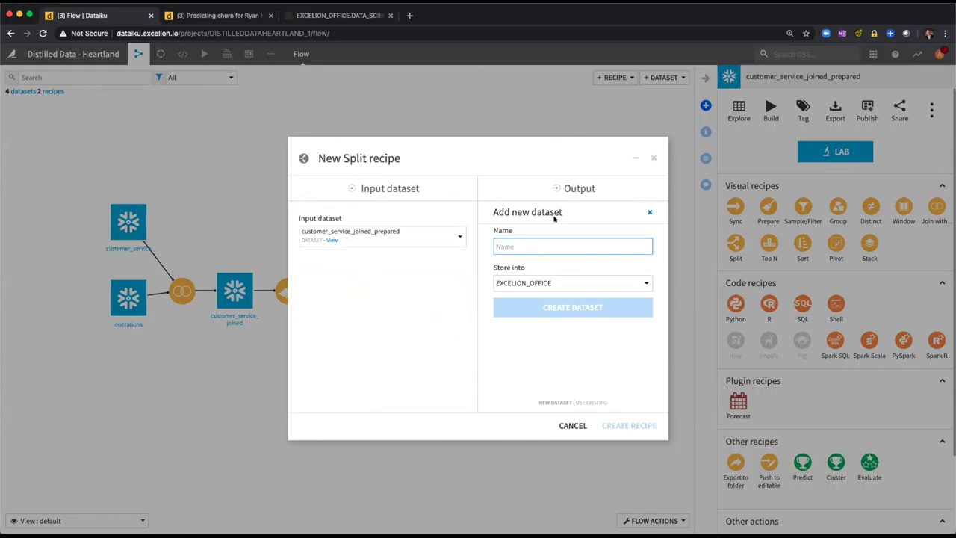
pyautogui.write('his')
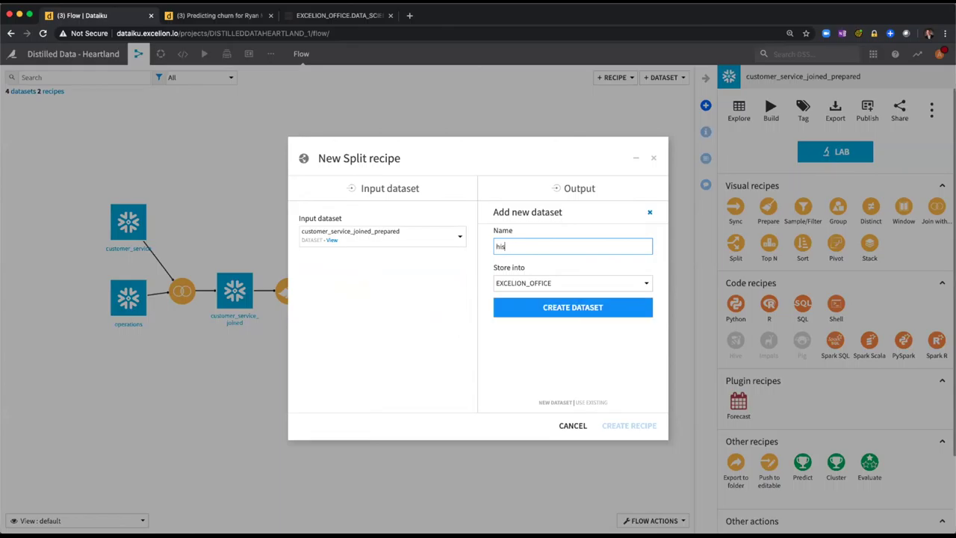
pyautogui.write('torical')
pyautogui.click(601, 305)
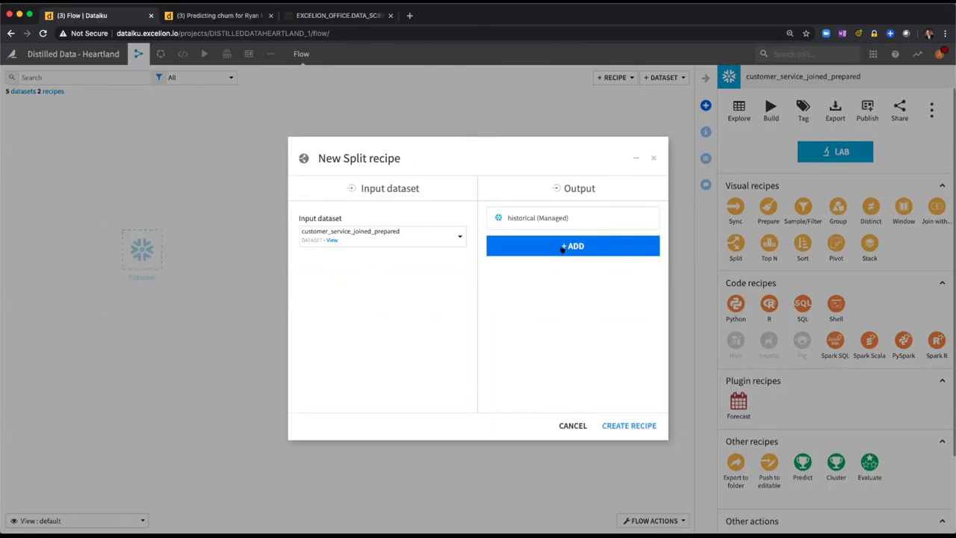
pyautogui.click(564, 247)
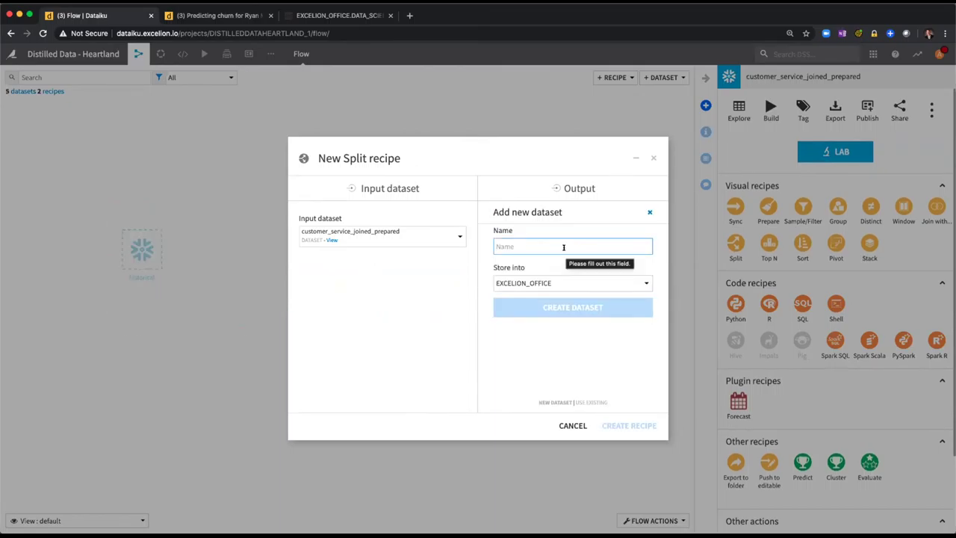
pyautogui.write('current')
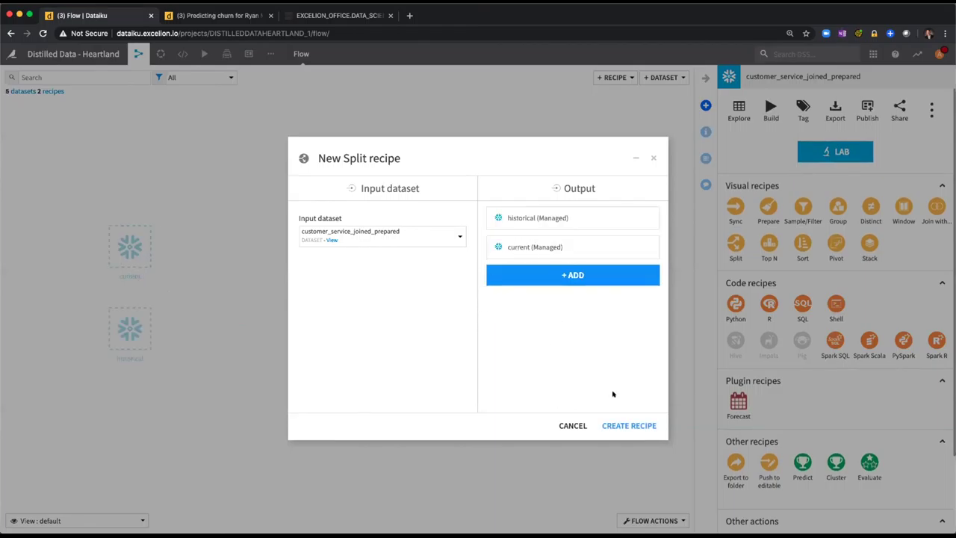
pyautogui.click(622, 426)
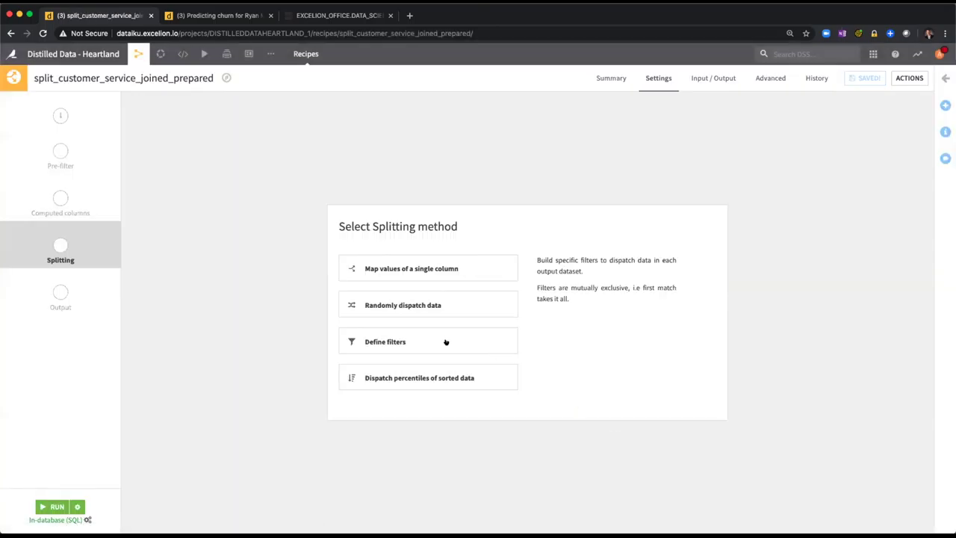
# Step: Split by defined filters, sending rows where Churn is defined to historical and all other values to current
pyautogui.click(444, 340)
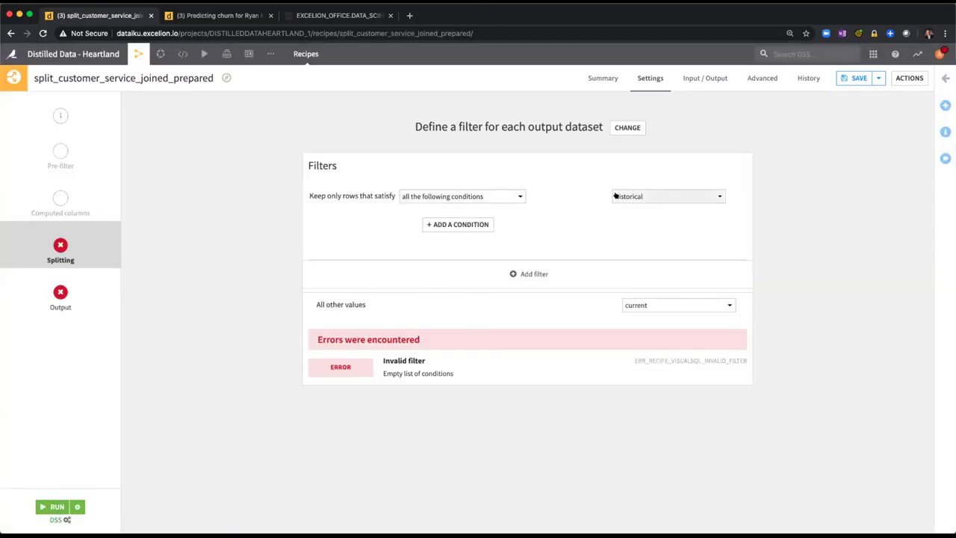
pyautogui.click(465, 224)
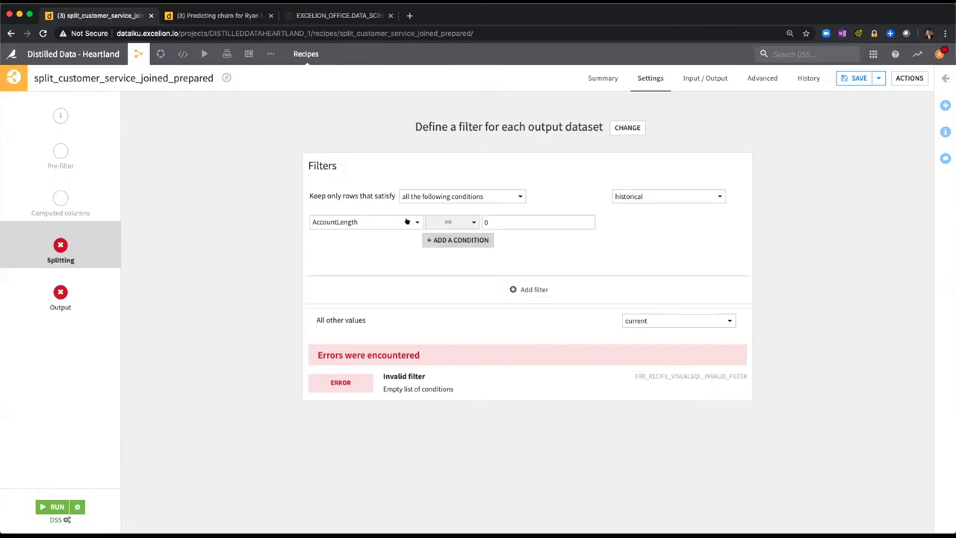
pyautogui.click(400, 224)
pyautogui.click(354, 314)
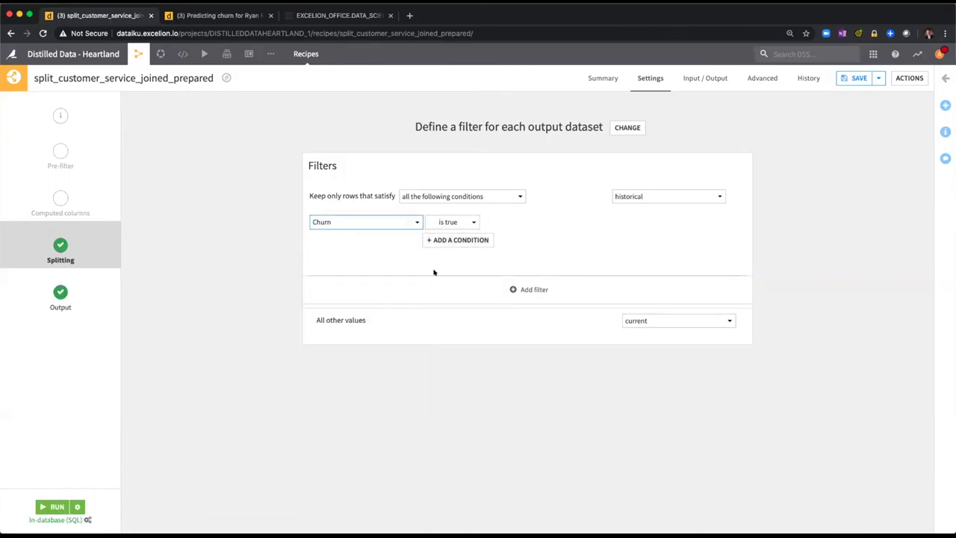
pyautogui.click(446, 222)
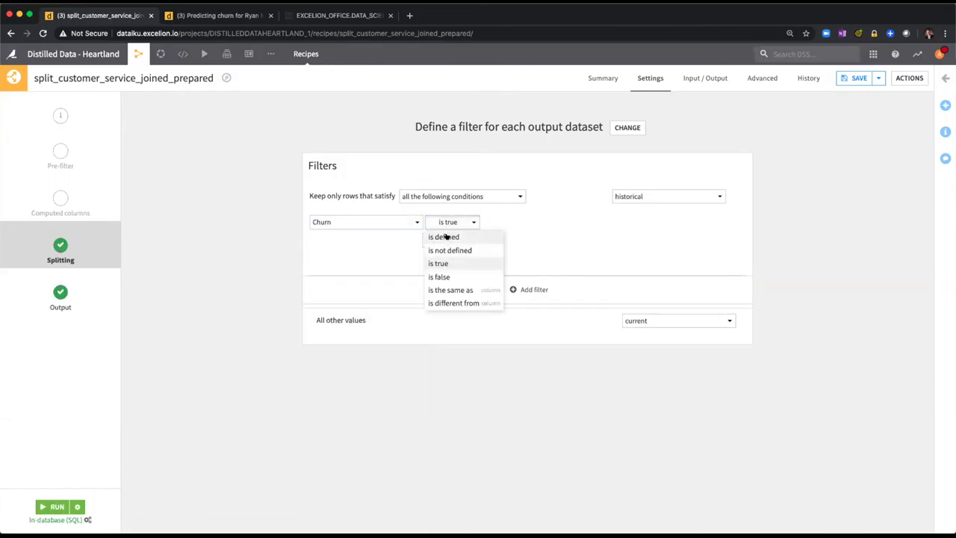
pyautogui.click(442, 237)
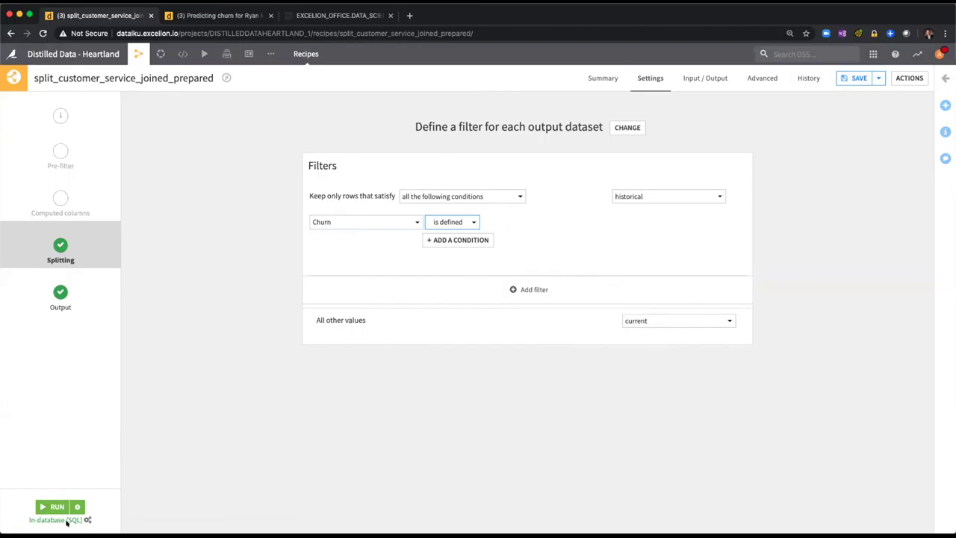
# Step: Check the split recipe's output columns, run the recipe and return to the flow to follow its two output datasets
pyautogui.click(79, 309)
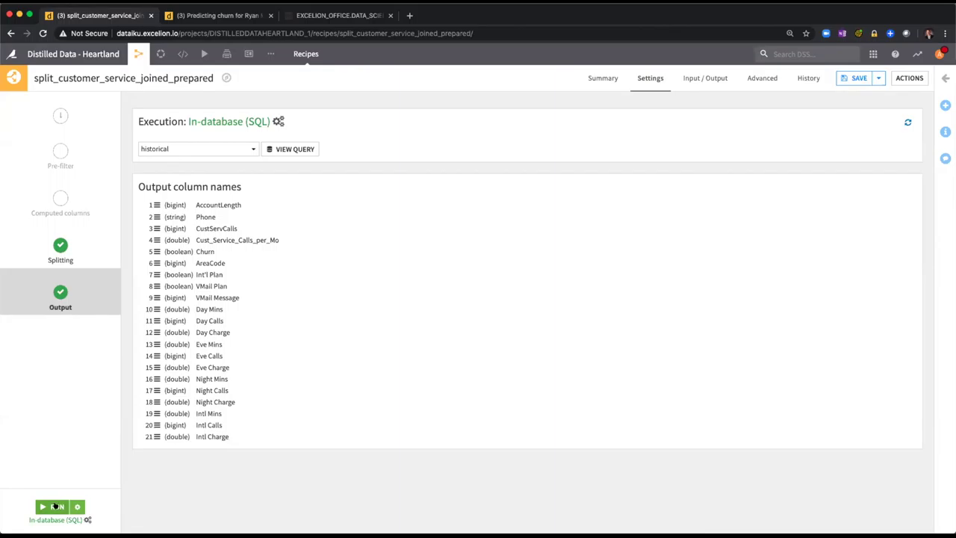
pyautogui.click(55, 507)
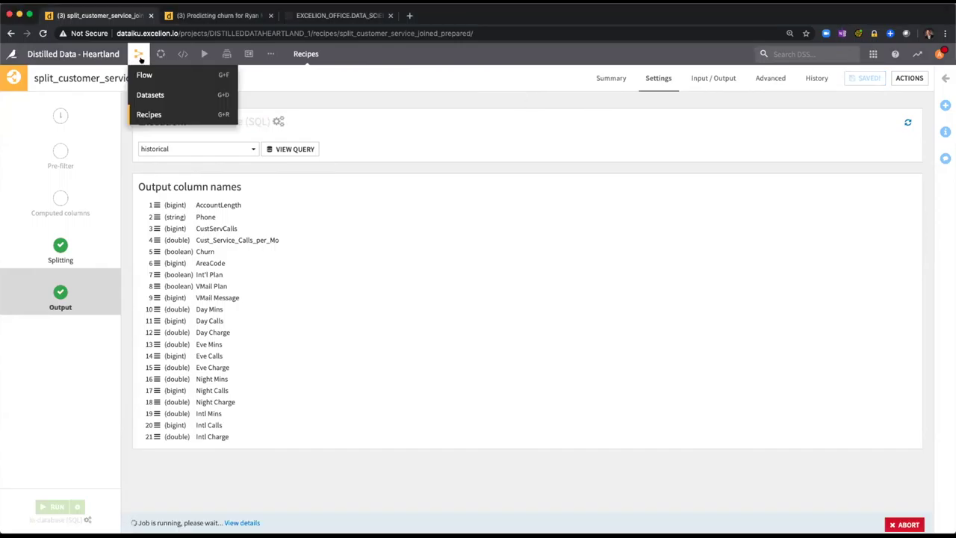
pyautogui.click(142, 72)
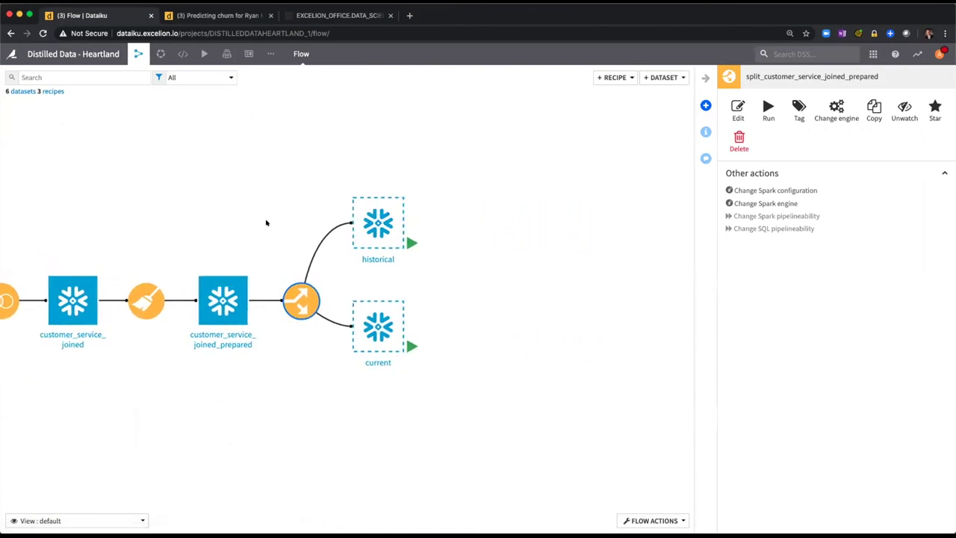
pyautogui.moveTo(266, 222); pyautogui.dragTo(171, 222)
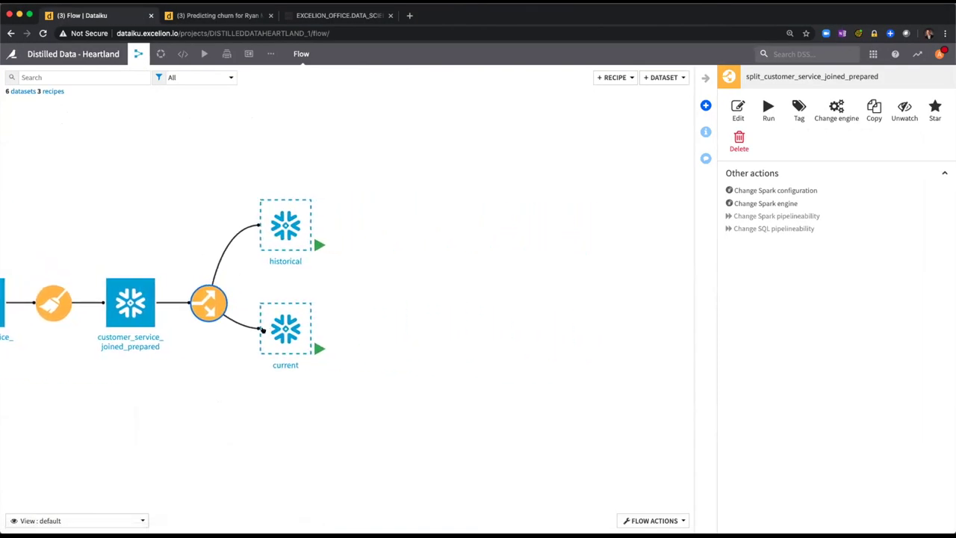
pyautogui.click(330, 305)
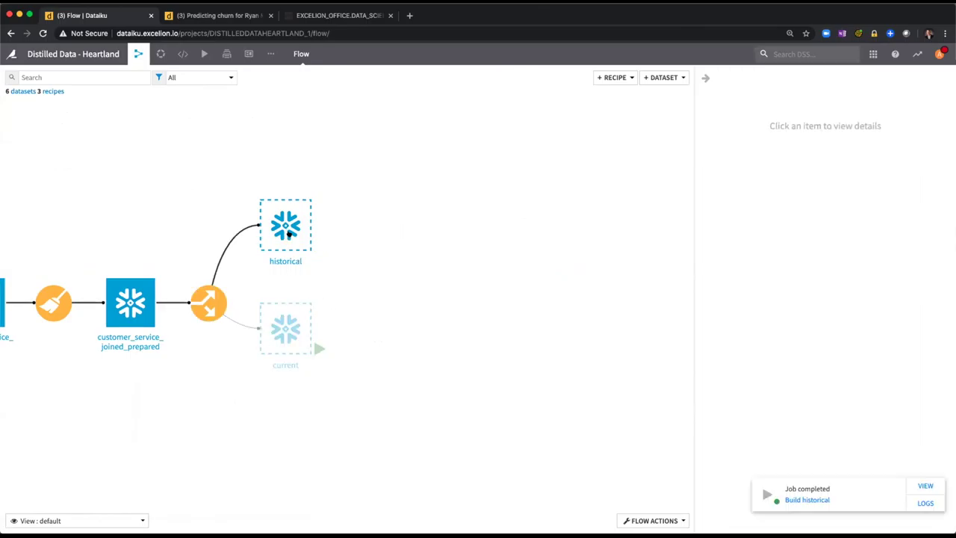
# Step: Open the historical dataset and analyze the distribution of values in its Churn column
pyautogui.doubleClick(289, 233)
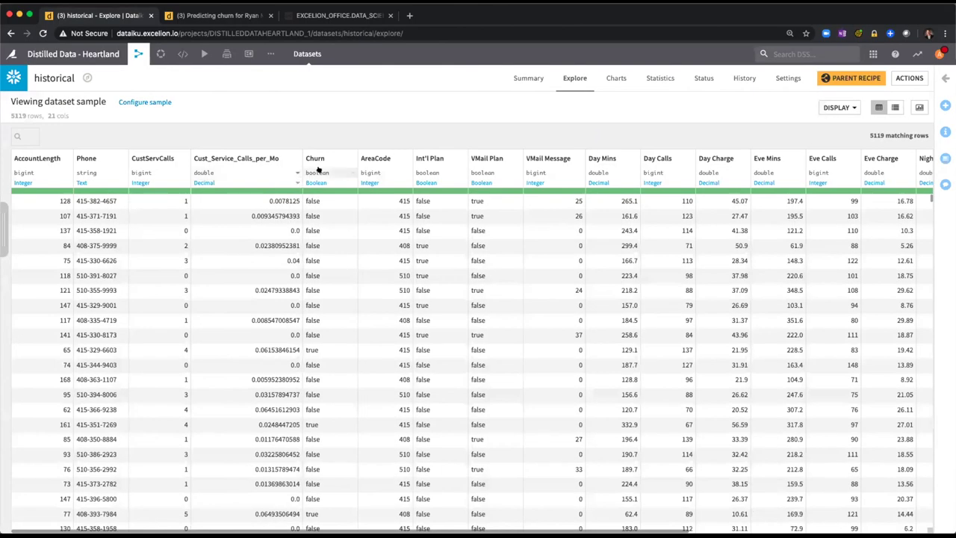
pyautogui.click(326, 167)
pyautogui.click(327, 175)
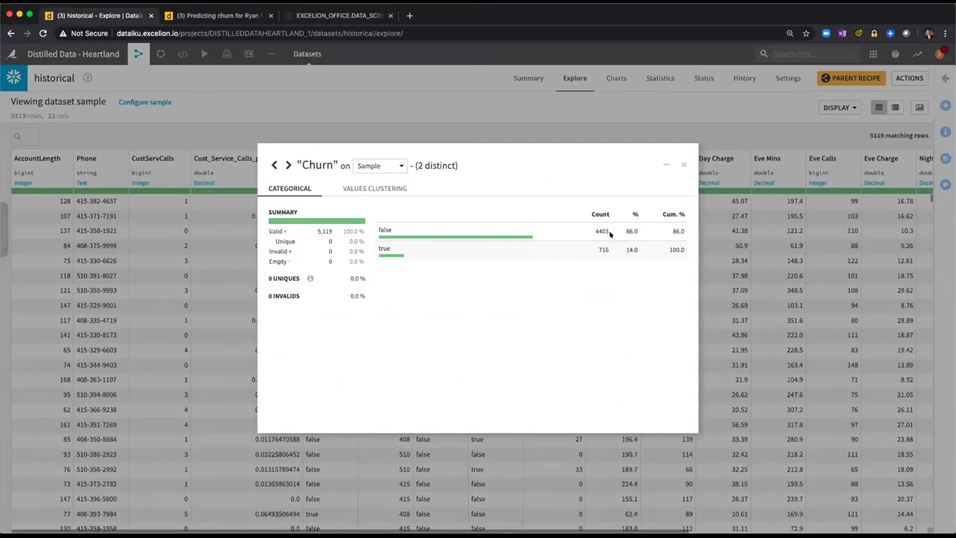
pyautogui.click(227, 137)
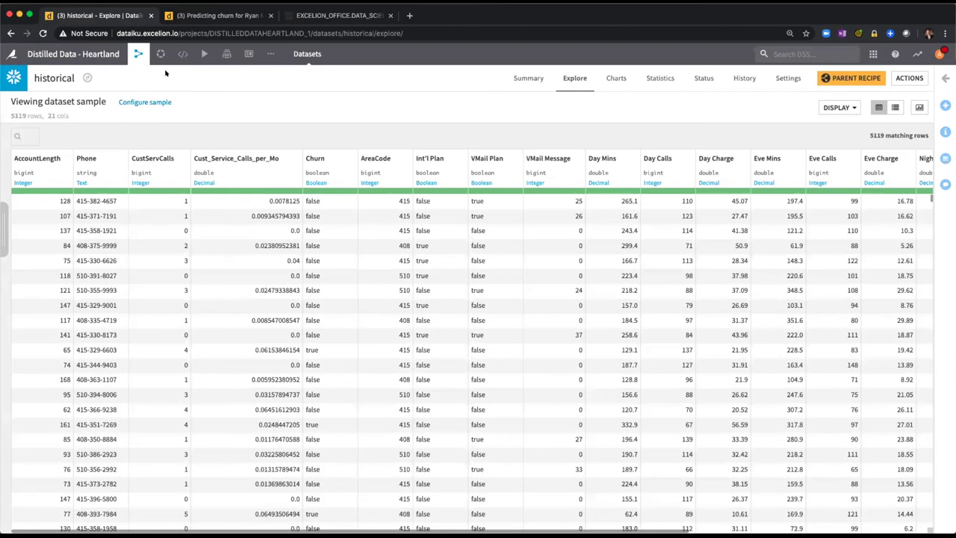
# Step: Create a quick model in the Lab for the historical dataset: an automated machine learning prediction of Churn using Quick Prototypes
pyautogui.click(138, 53)
pyautogui.moveTo(396, 227); pyautogui.dragTo(219, 243)
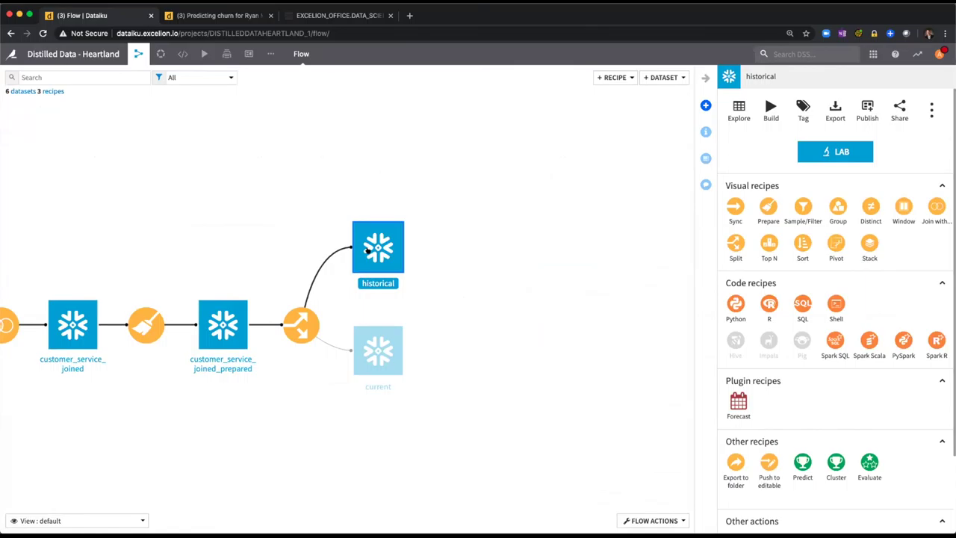
pyautogui.moveTo(366, 251); pyautogui.dragTo(342, 244)
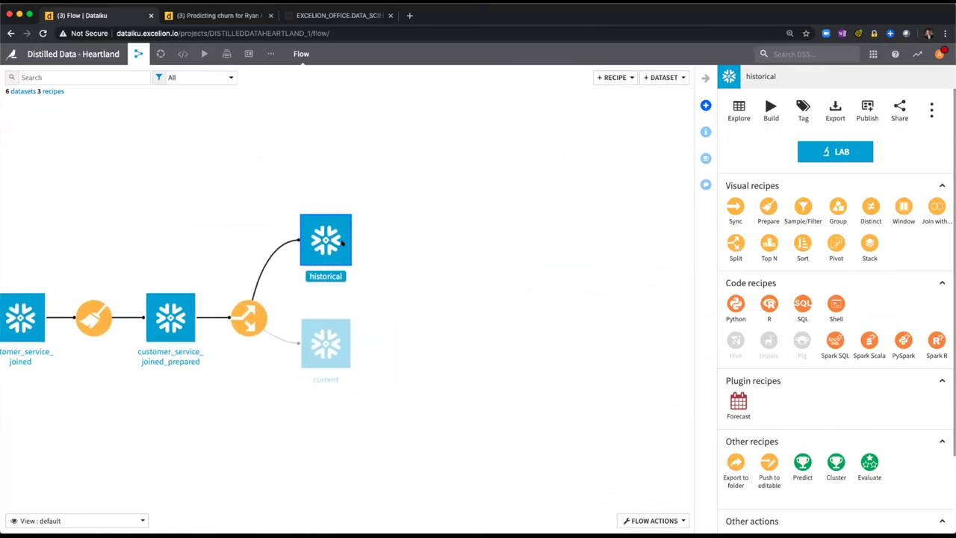
pyautogui.click(843, 151)
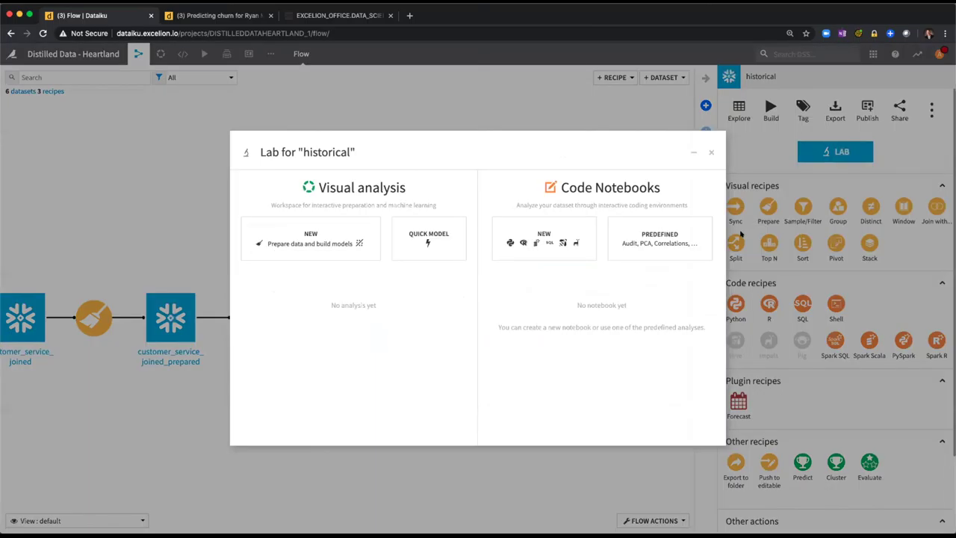
pyautogui.click(430, 251)
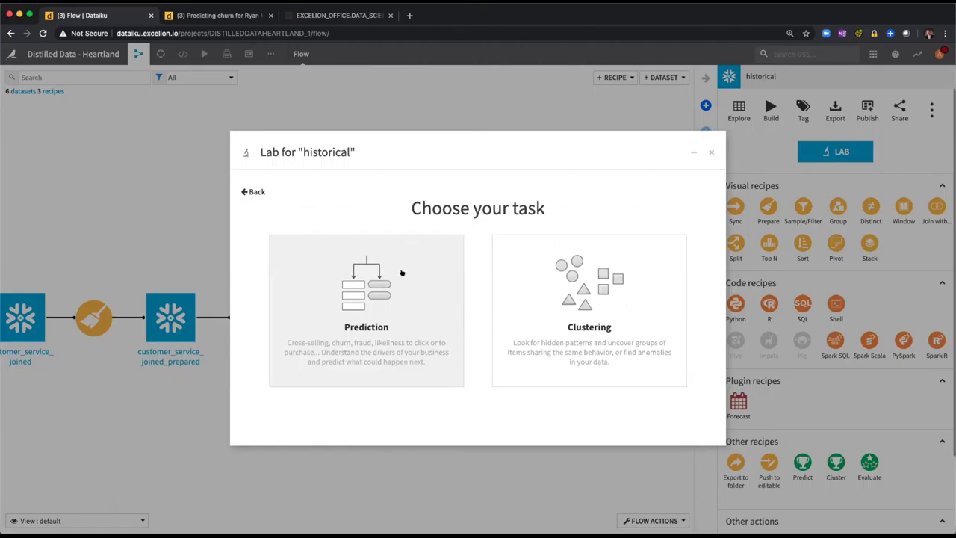
pyautogui.click(402, 272)
pyautogui.click(505, 241)
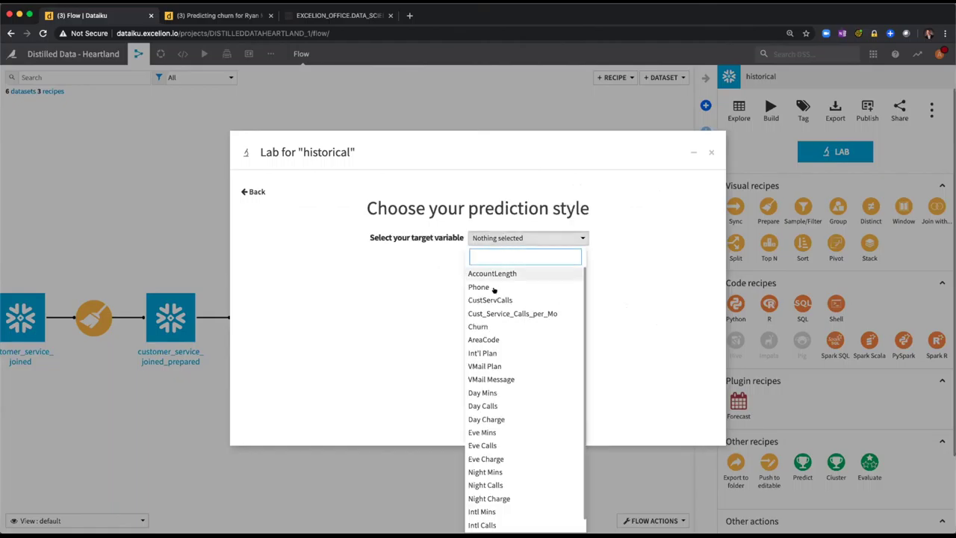
pyautogui.click(483, 325)
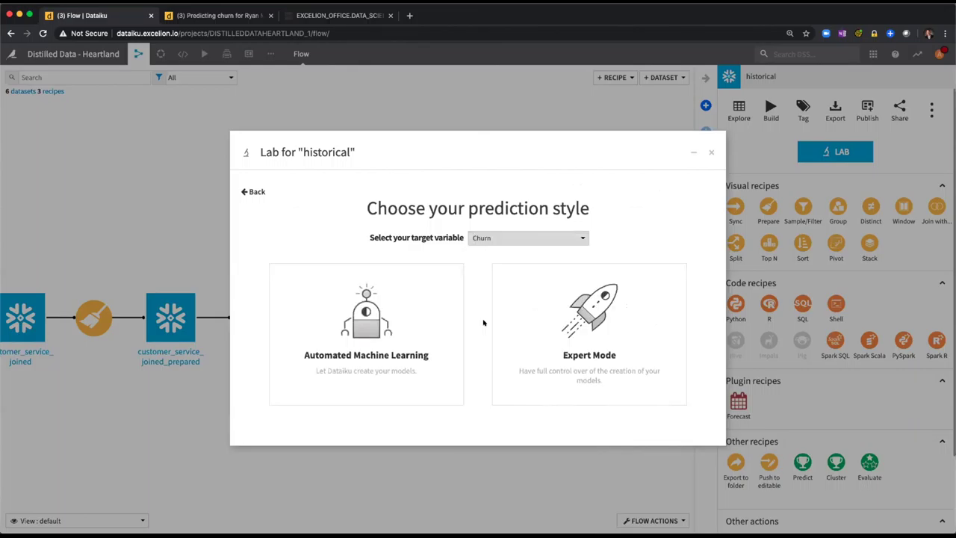
pyautogui.click(438, 316)
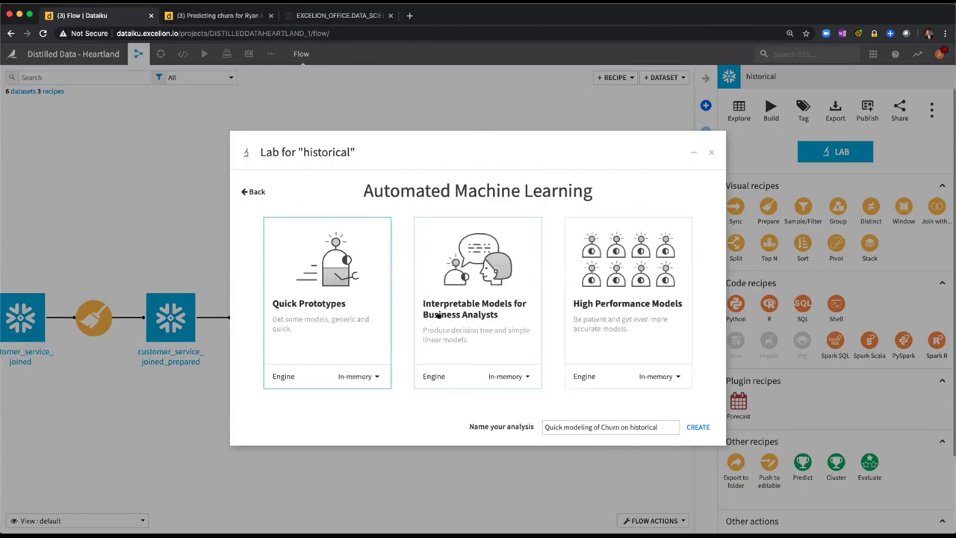
pyautogui.click(696, 427)
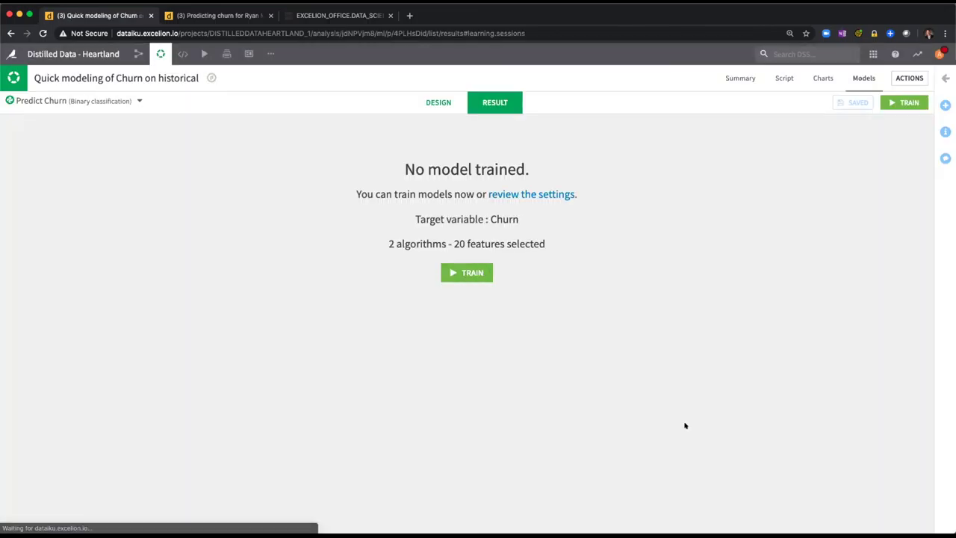
# Step: In the churn model's design, review the target settings and exclude the Phone feature from training
pyautogui.click(440, 103)
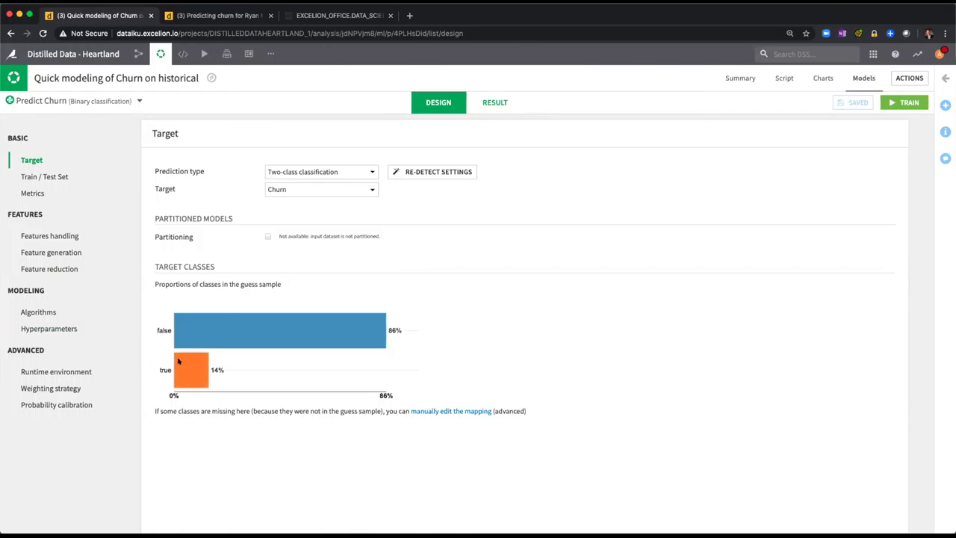
pyautogui.click(43, 236)
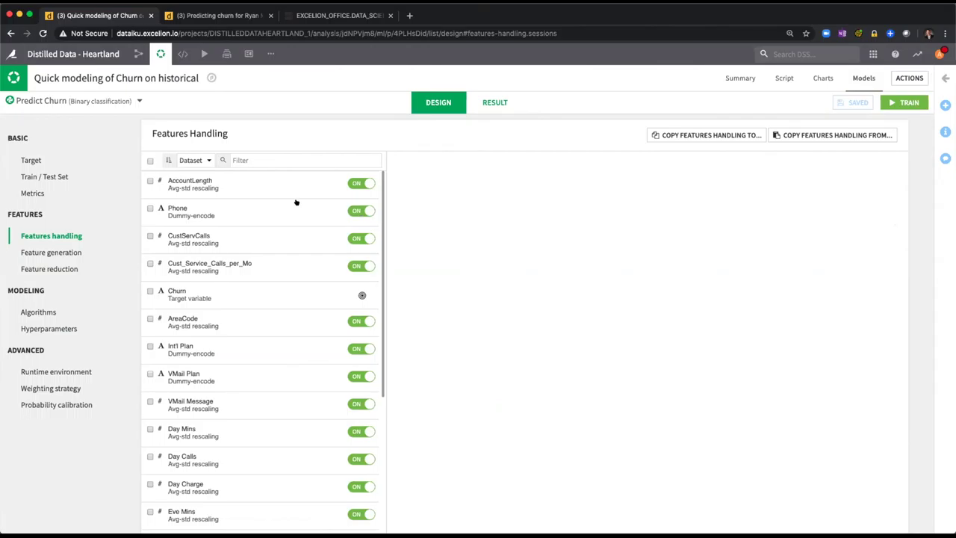
pyautogui.click(356, 211)
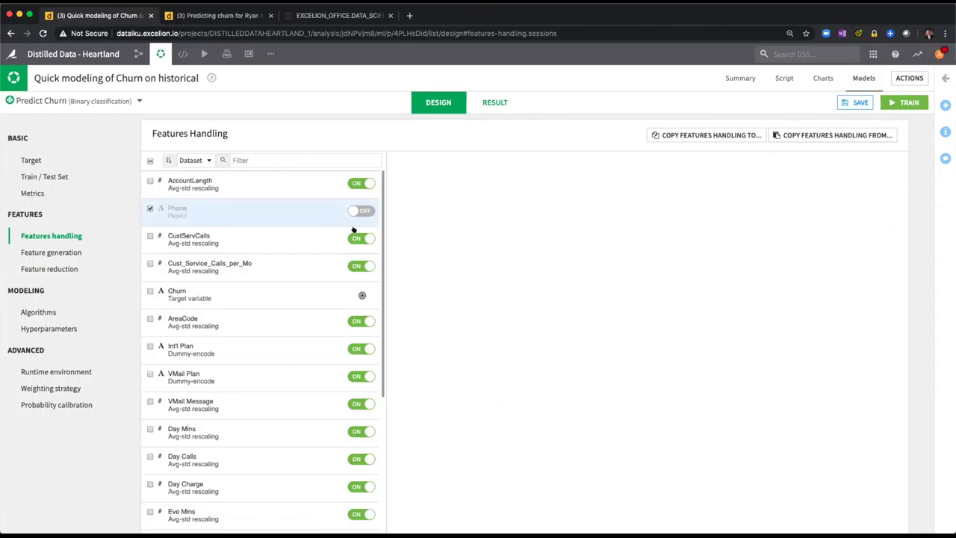
# Step: Exclude the CustServCalls feature from training and check the handling of Cust_Service_Calls_per_Mo
pyautogui.click(206, 236)
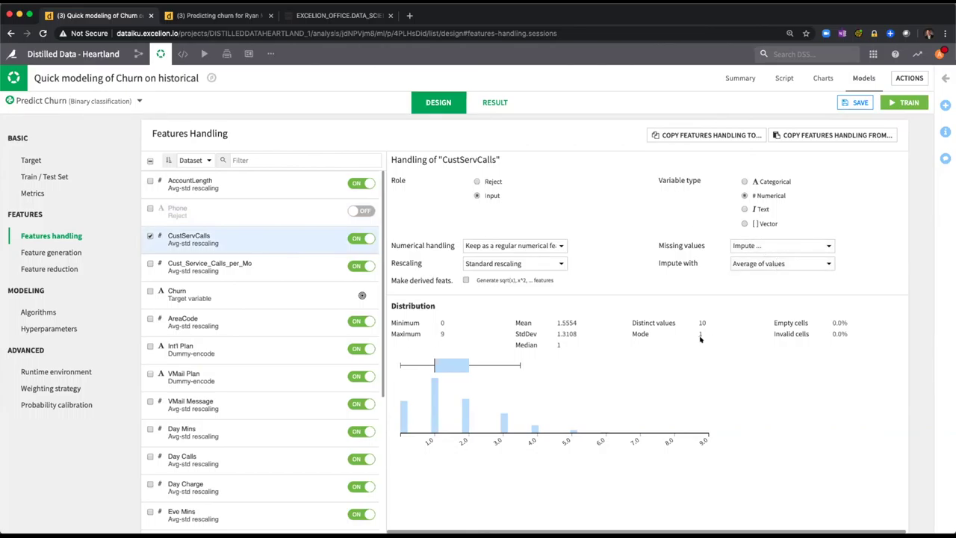
pyautogui.moveTo(687, 379)
pyautogui.click(351, 238)
pyautogui.click(215, 266)
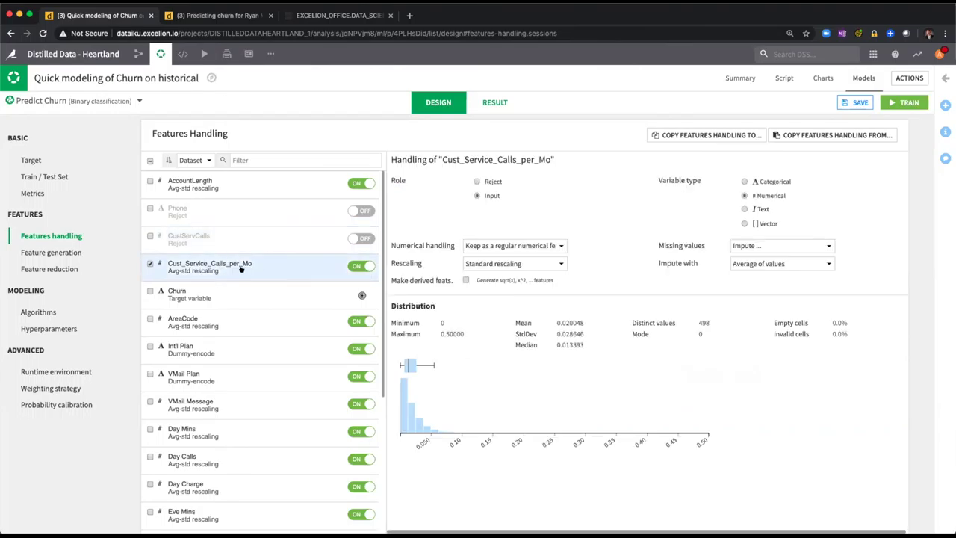
# Step: Review the selected algorithms in the churn model's design and train the Random Forest and Logistic Regression models
pyautogui.click(33, 313)
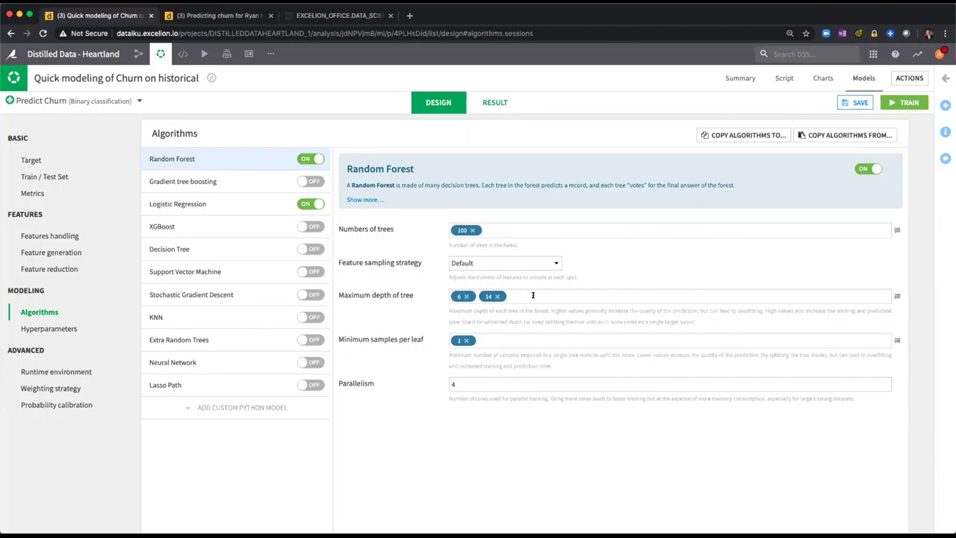
pyautogui.click(910, 102)
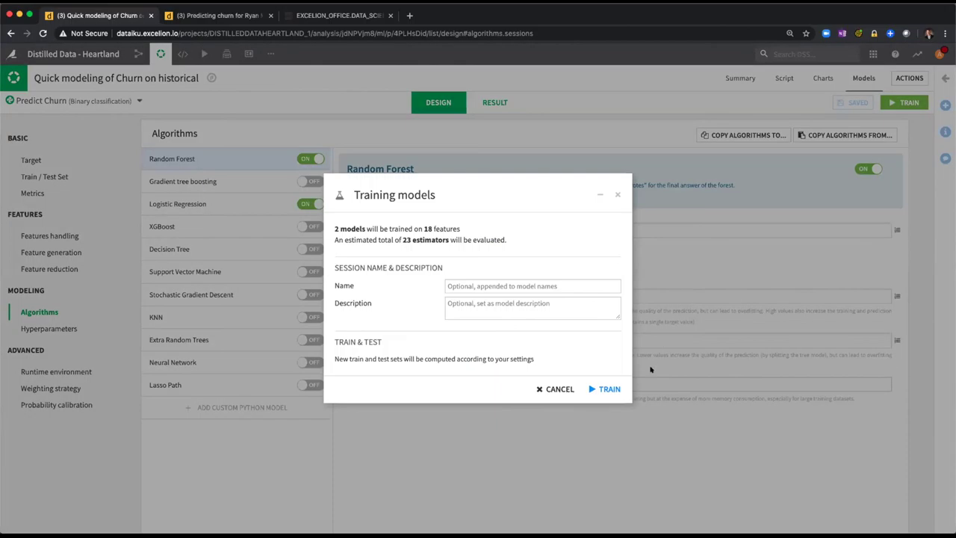
pyautogui.click(605, 389)
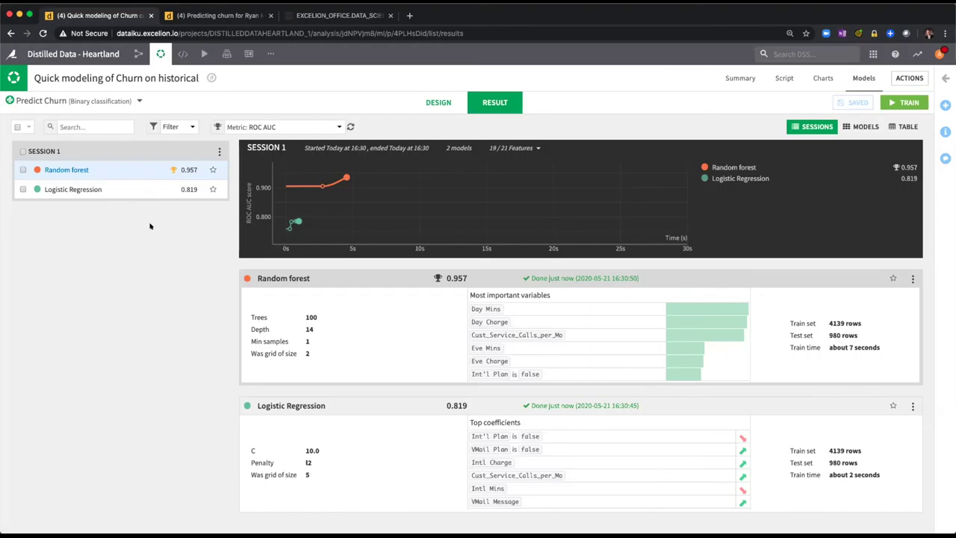
# Step: Review the random forest's variables importance and confusion matrix, and deploy the model to the flow with historical as train dataset
pyautogui.click(65, 170)
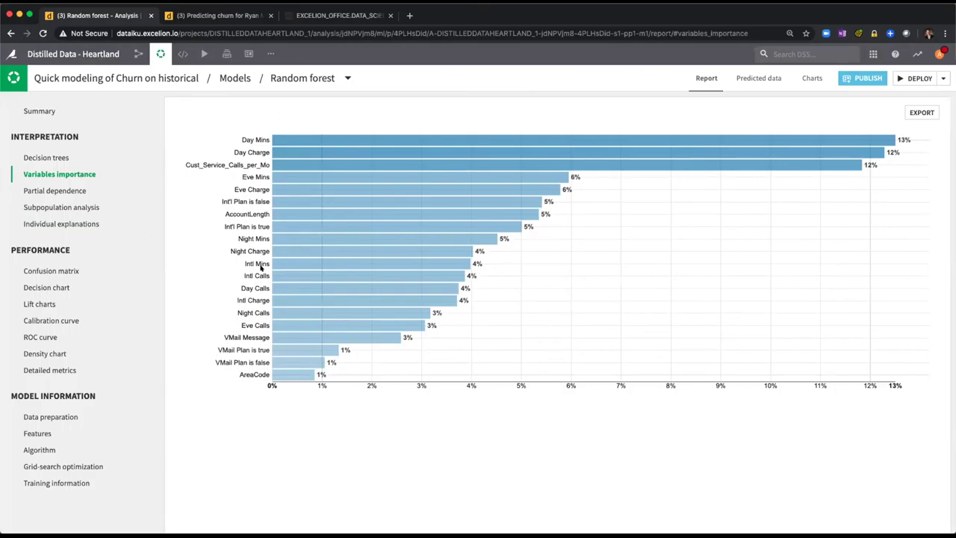
pyautogui.click(63, 274)
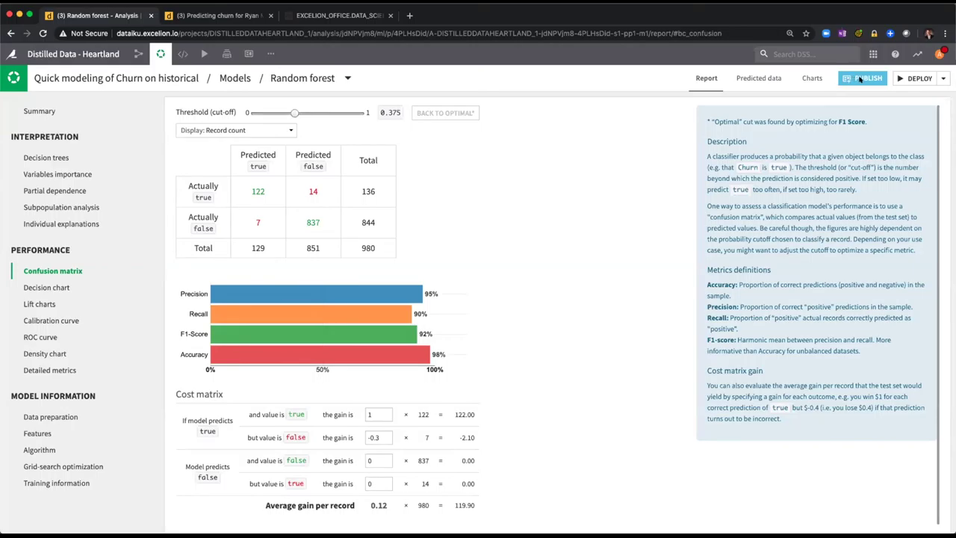
pyautogui.click(913, 78)
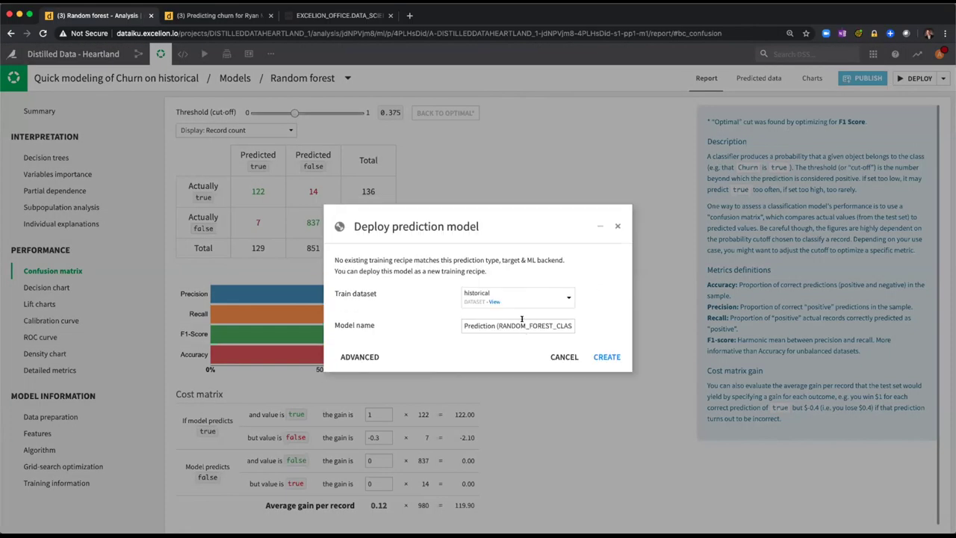
pyautogui.click(599, 352)
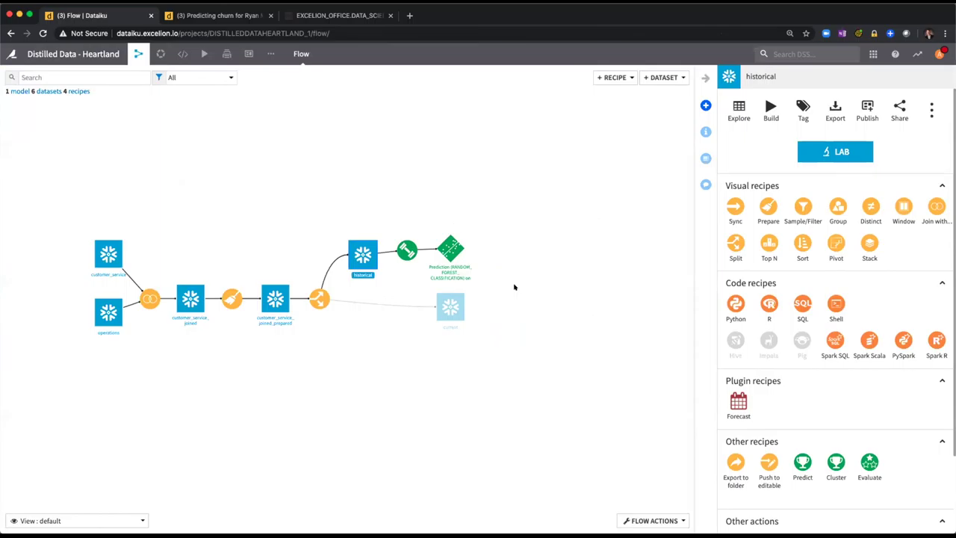
# Step: Create a scoring recipe that applies the deployed random forest prediction model to the current dataset
pyautogui.click(446, 252)
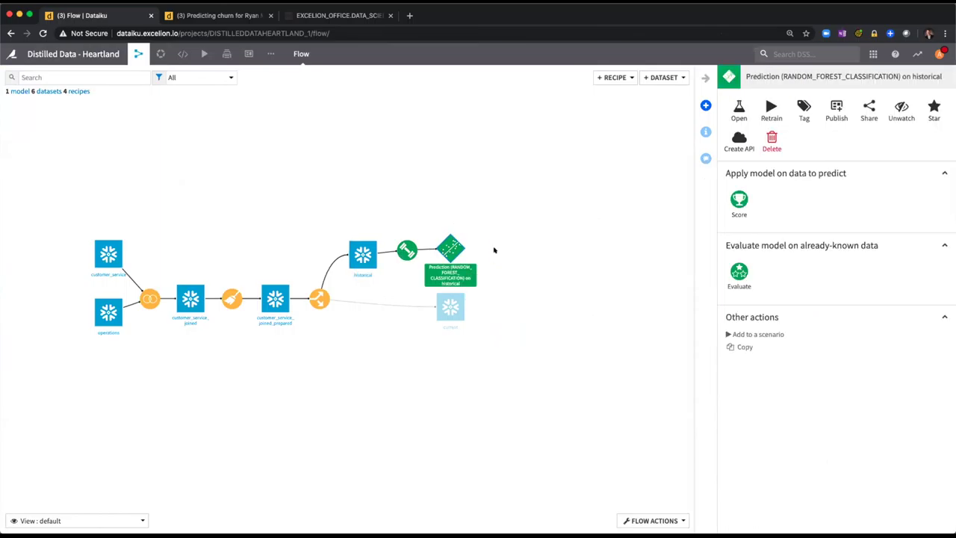
pyautogui.scroll(2, 502, 256)
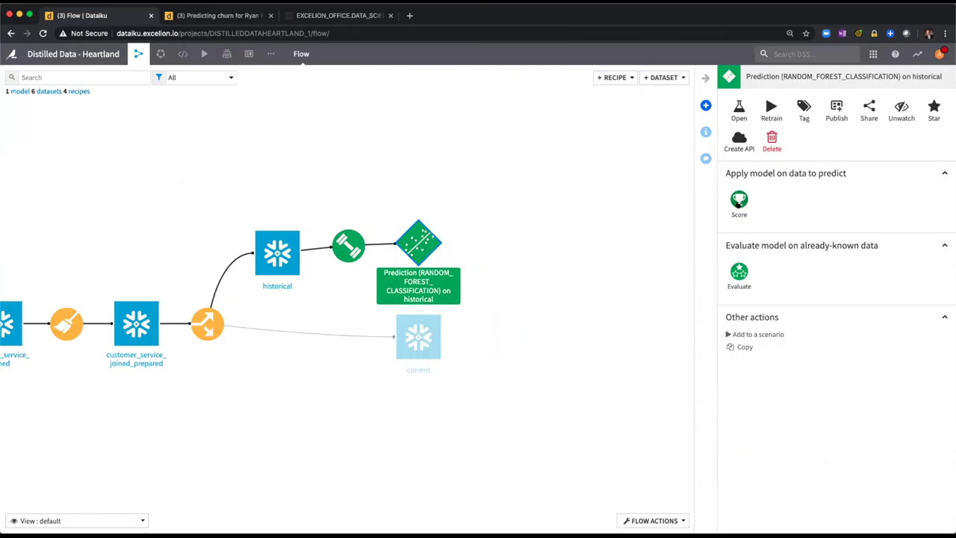
pyautogui.click(738, 200)
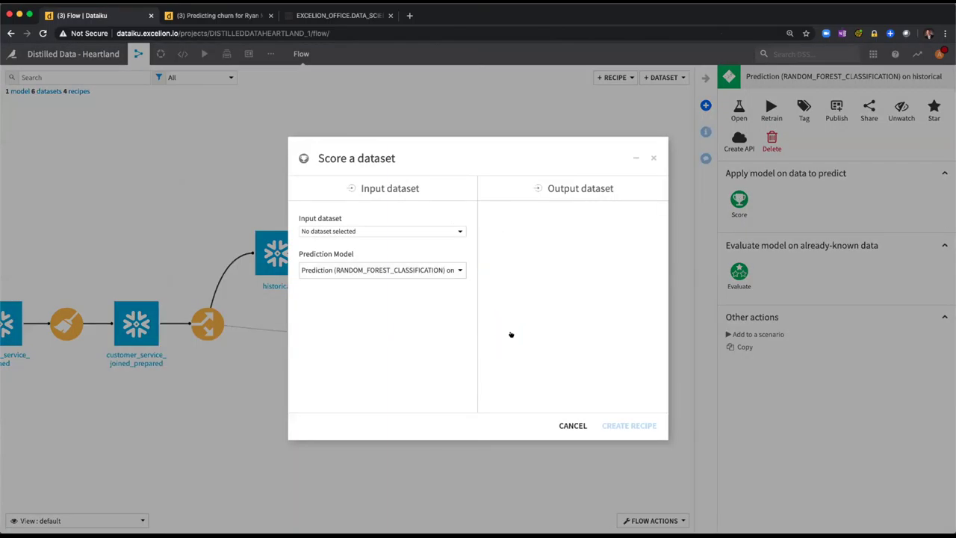
pyautogui.click(374, 231)
pyautogui.write('s')
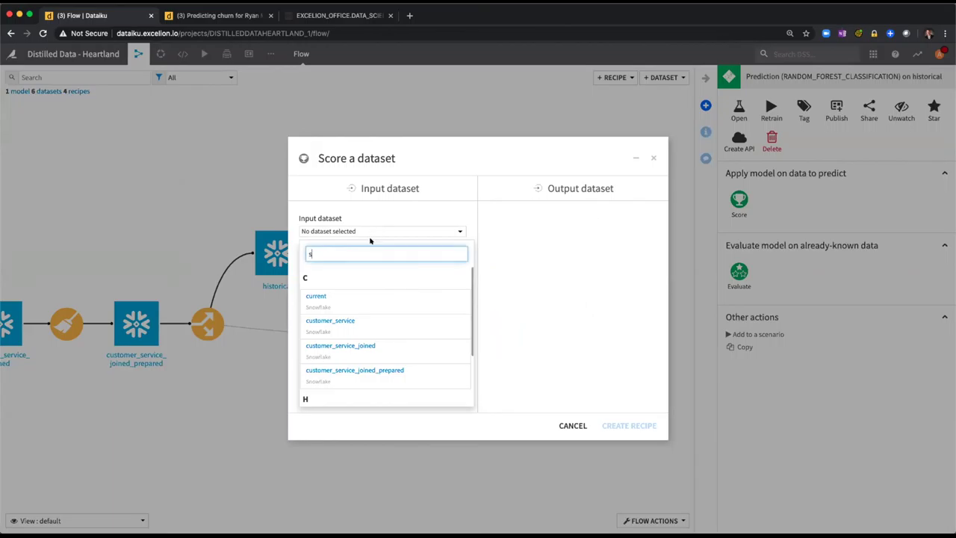
pyautogui.press('BackSpace')
pyautogui.write('curr')
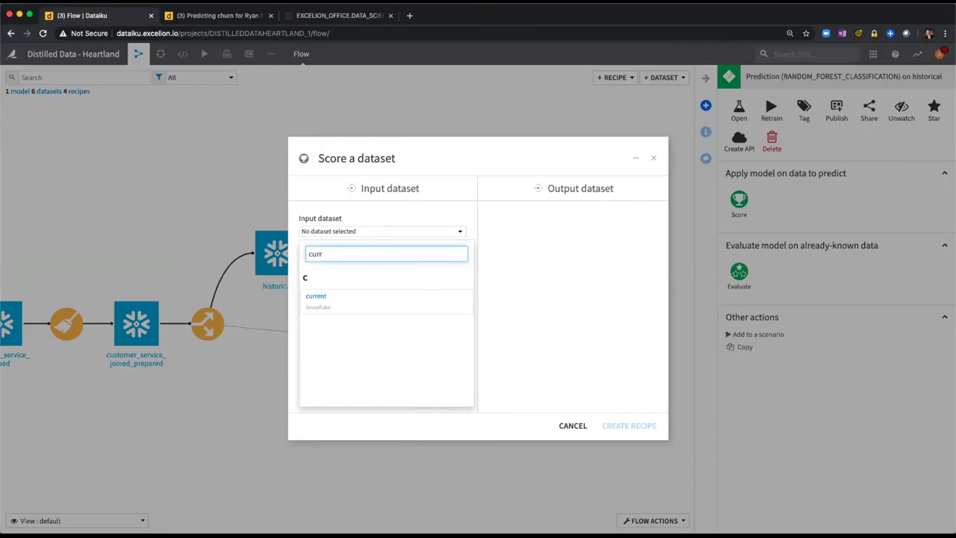
pyautogui.click(352, 303)
pyautogui.click(611, 425)
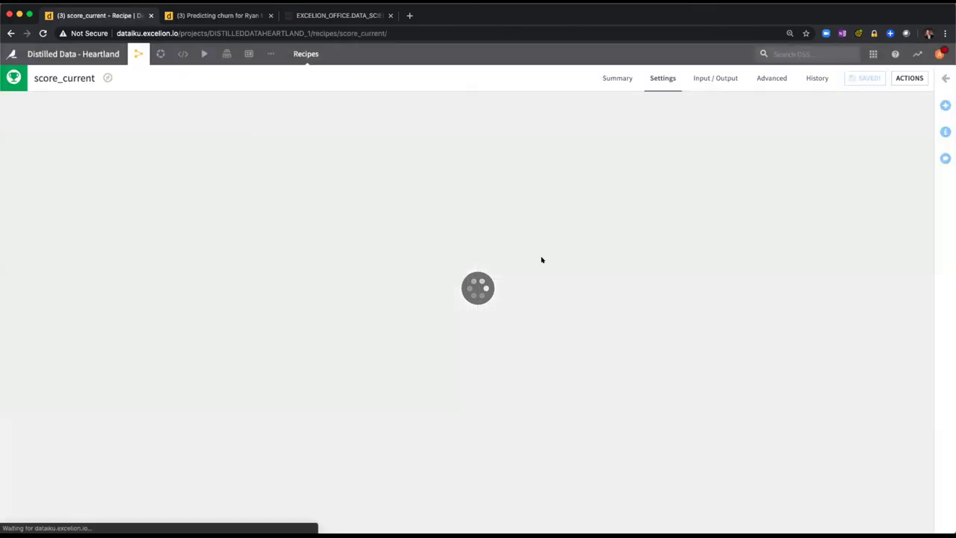
# Step: Run the score_current recipe with its default settings and return to the flow
pyautogui.click(44, 499)
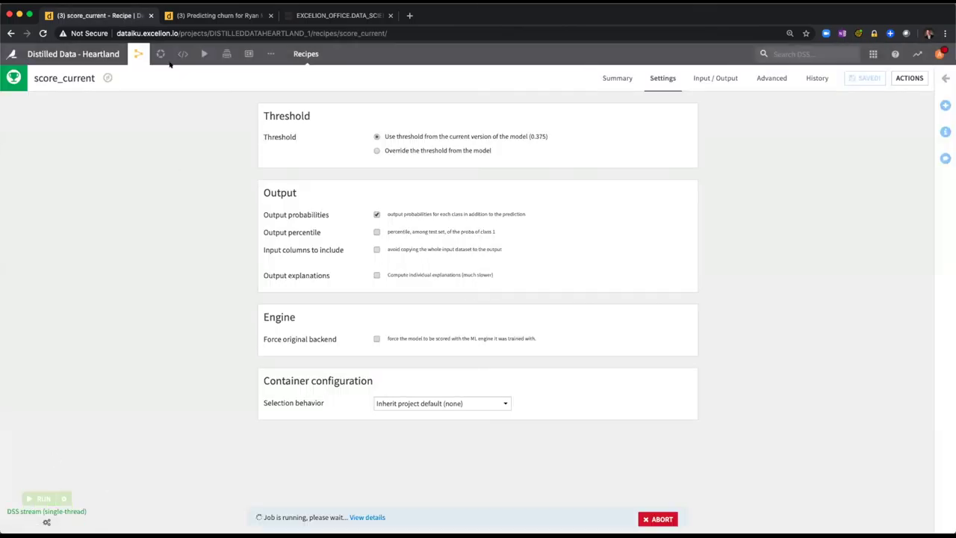
pyautogui.moveTo(138, 53)
pyautogui.click(139, 73)
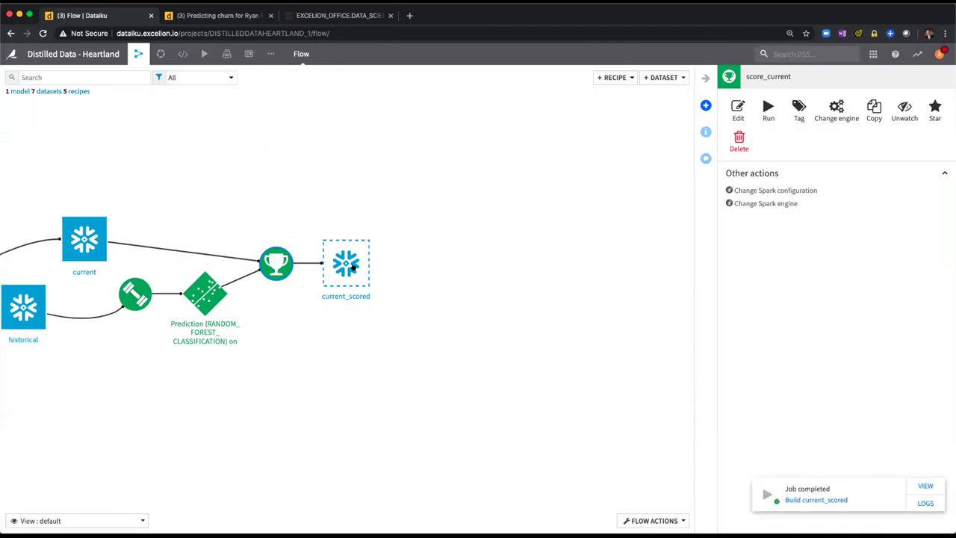
# Step: Open the current_scored dataset, examine its added probability columns and analyze the distribution of values in the prediction column
pyautogui.doubleClick(353, 267)
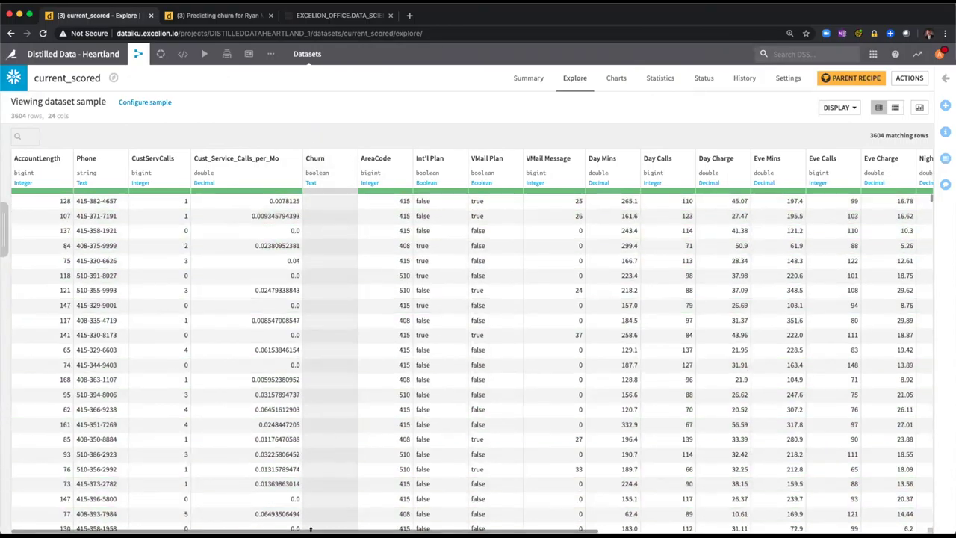
pyautogui.moveTo(310, 529); pyautogui.dragTo(646, 529)
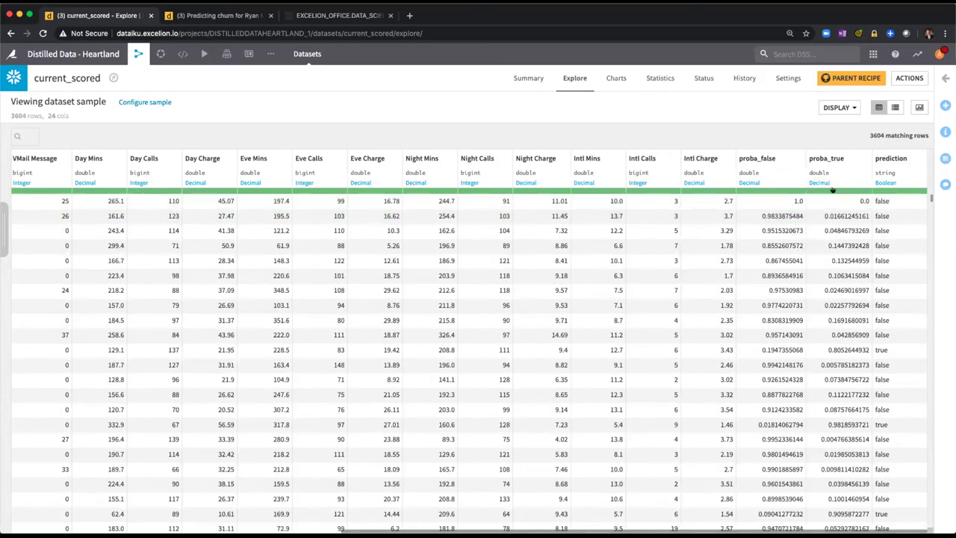
pyautogui.click(889, 159)
pyautogui.click(865, 174)
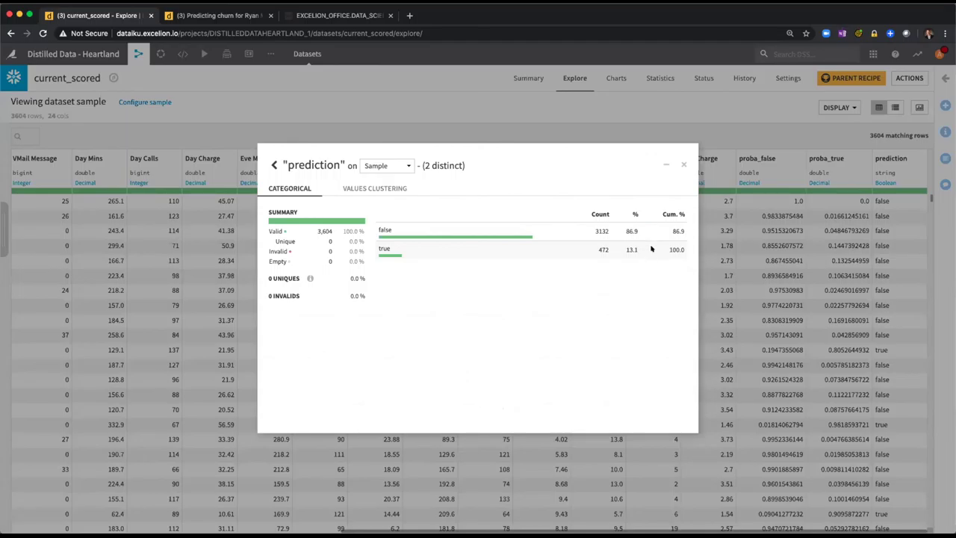
pyautogui.click(681, 165)
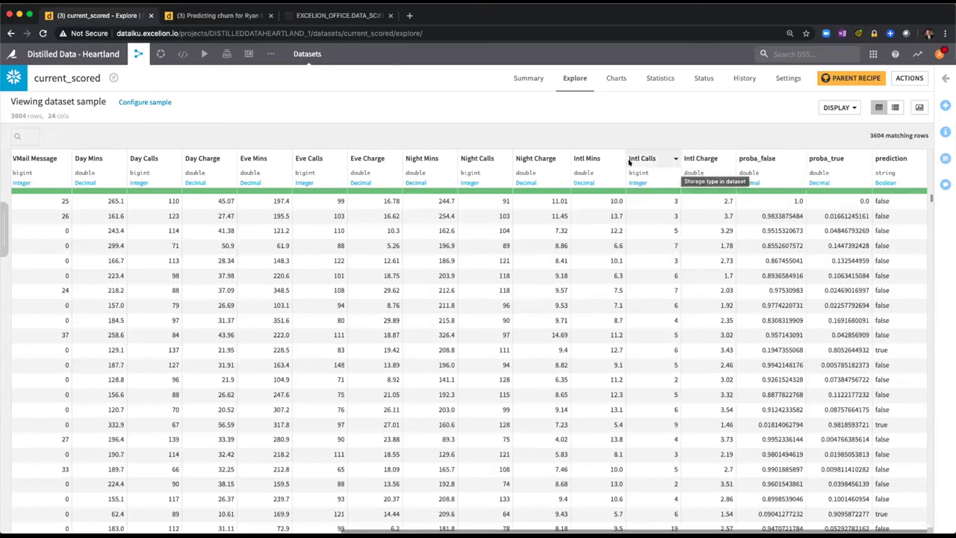
# Step: Return to the flow and create a Python recipe from current_scored with customer_service_result as its output dataset
pyautogui.moveTo(139, 55)
pyautogui.click(144, 75)
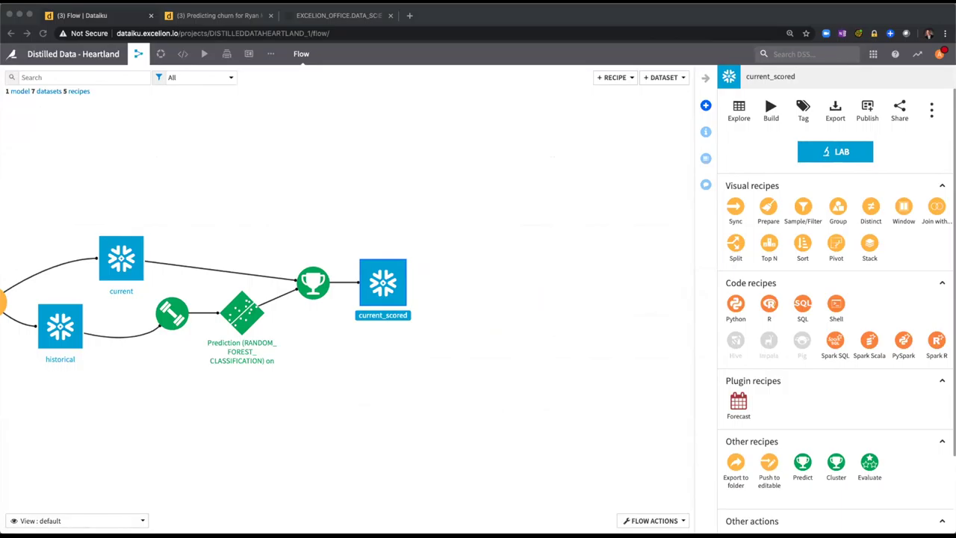
pyautogui.click(410, 280)
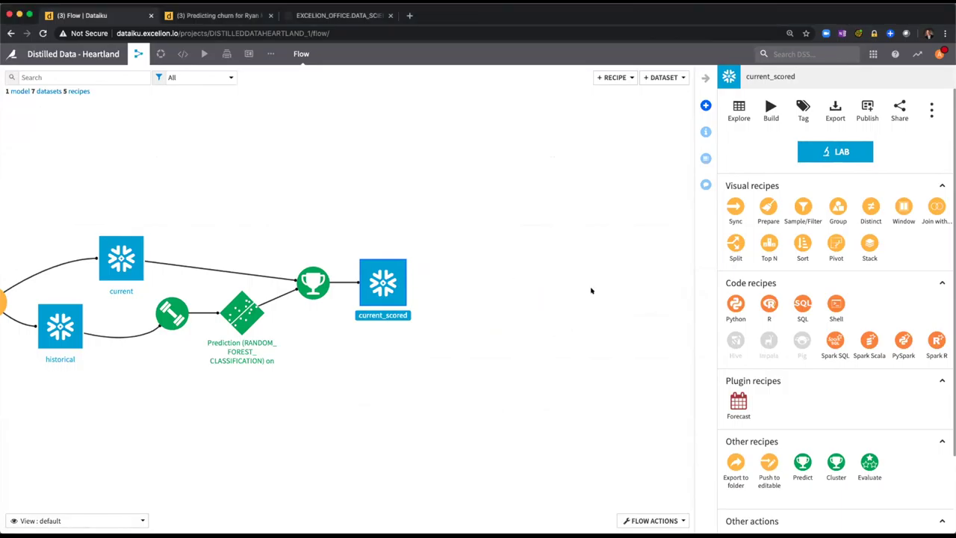
pyautogui.hscroll(2, 523, 281)
pyautogui.hscroll(2, 458, 274)
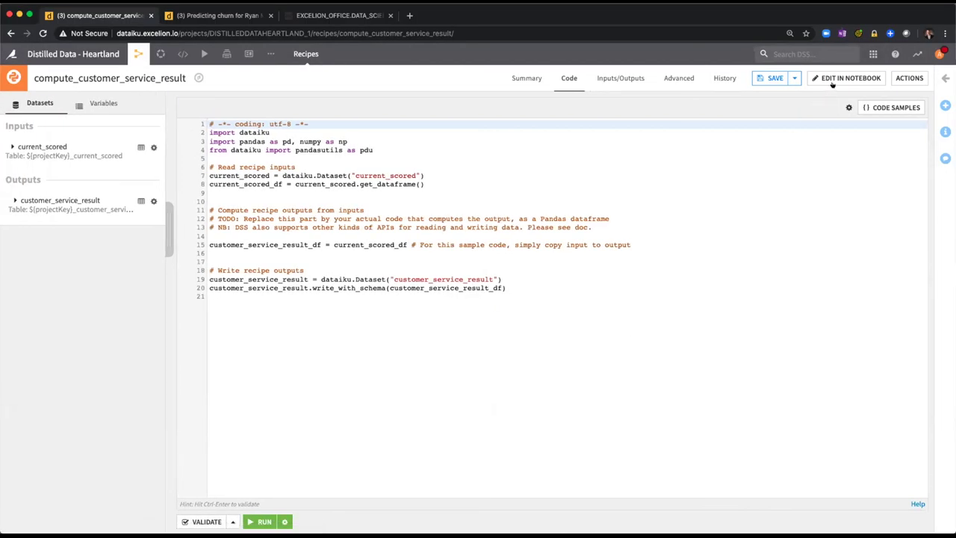
# Step: Edit the Python recipe in a notebook so customer_service_result_df keeps only current_scored_df[['Phone', 'proba_true', 'prediction']], and save it back to the recipe
pyautogui.click(837, 78)
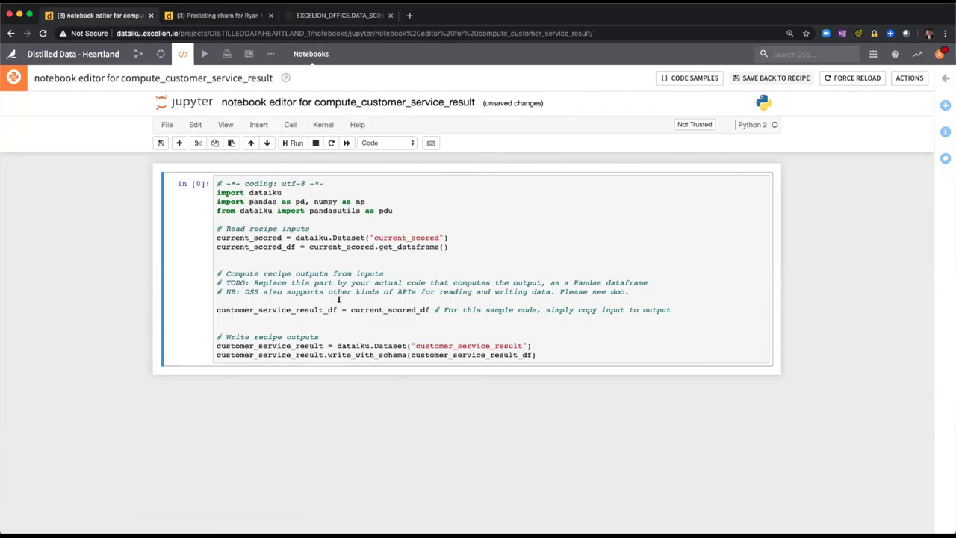
pyautogui.moveTo(429, 309); pyautogui.dragTo(696, 306)
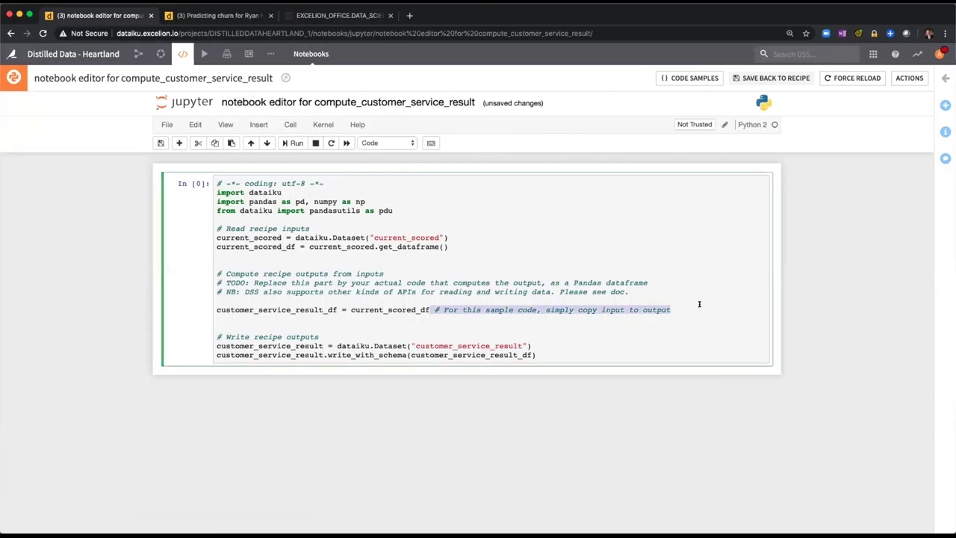
pyautogui.write("score_scored_df[['Phone', 'proba_true', 'prediction']]")
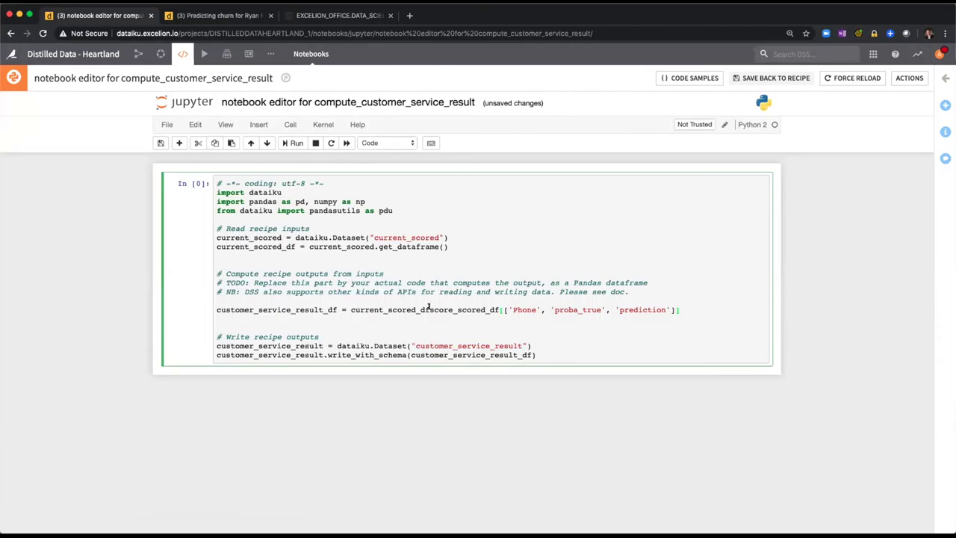
pyautogui.moveTo(429, 309); pyautogui.dragTo(499, 309)
pyautogui.press('BackSpace')
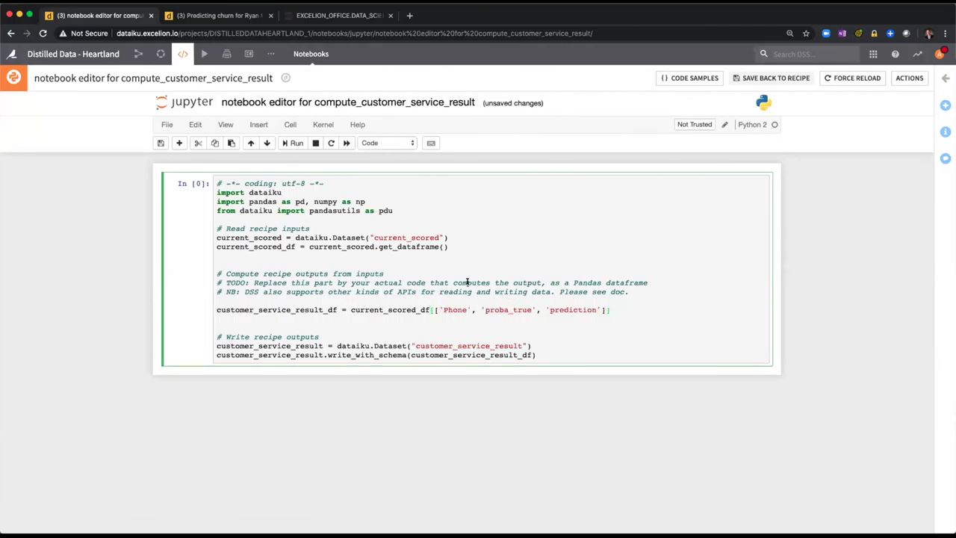
pyautogui.click(771, 78)
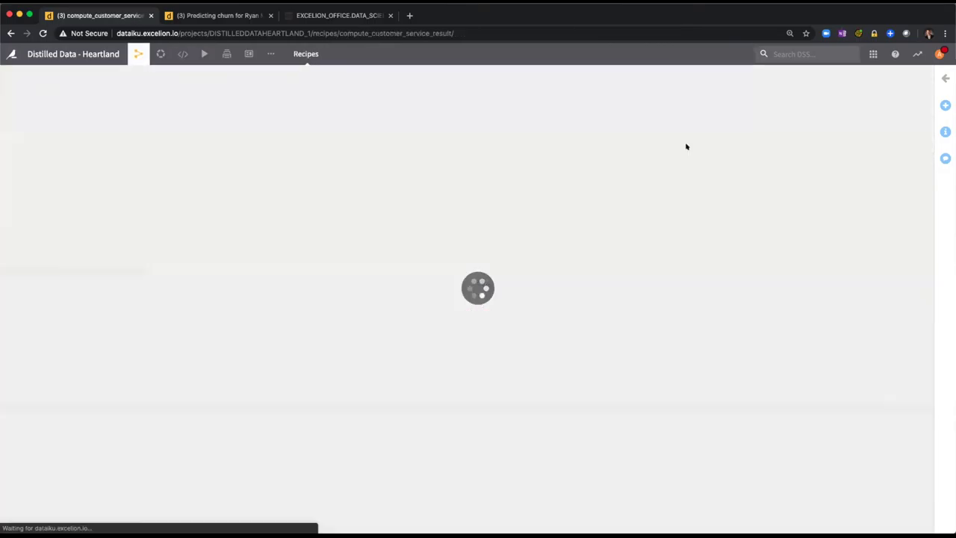
# Step: Run the compute_customer_service_result recipe and return to the flow to follow the build of its output dataset
pyautogui.click(262, 521)
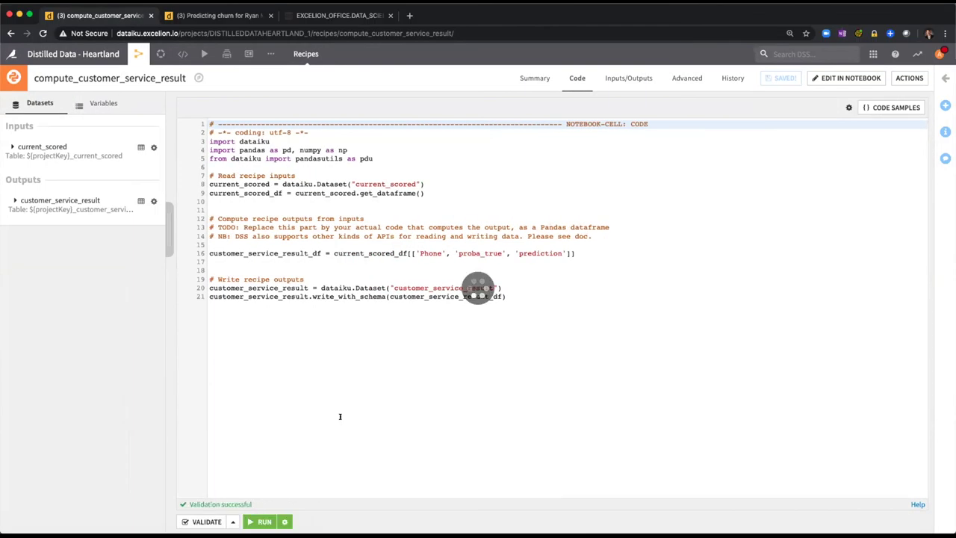
pyautogui.click(139, 54)
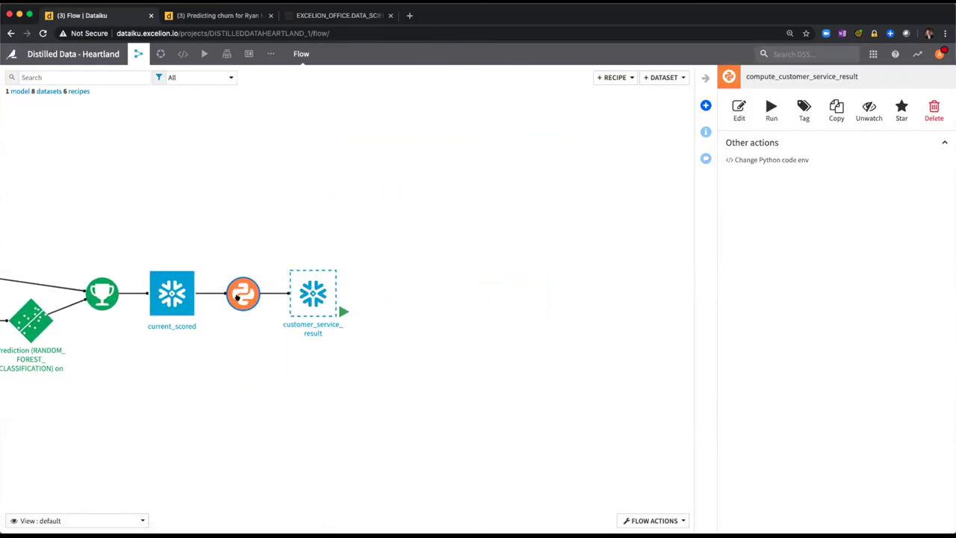
pyautogui.scroll(-2, 348, 311)
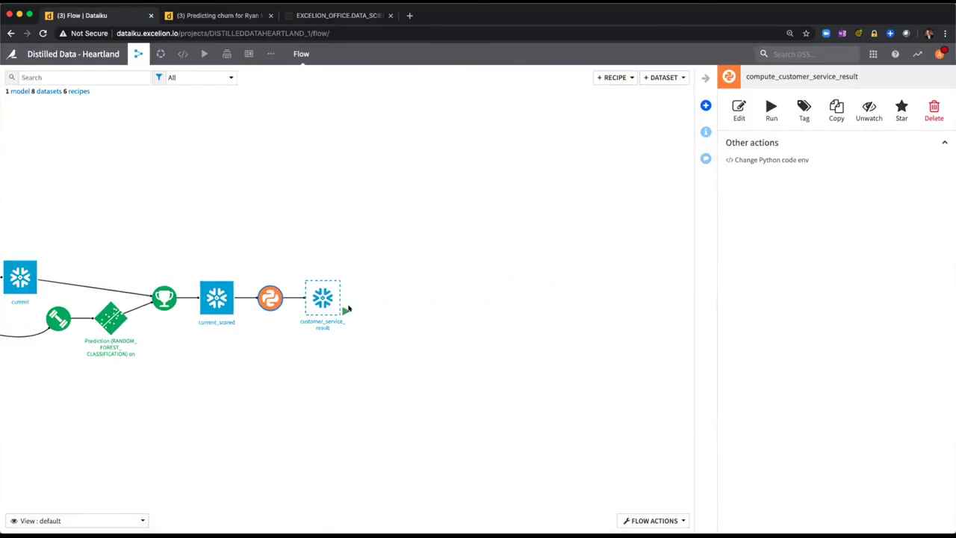
pyautogui.scroll(-2, 348, 310)
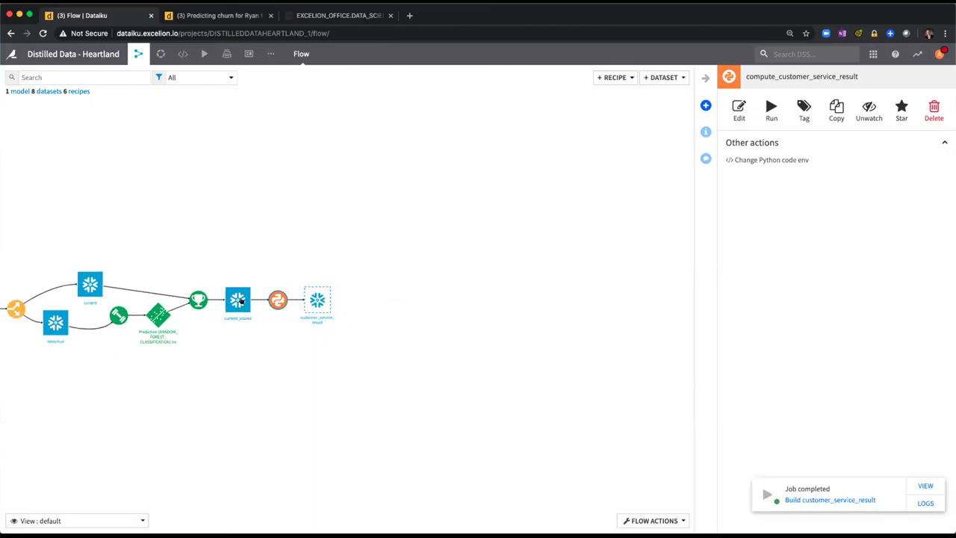
pyautogui.scroll(3, 301, 331)
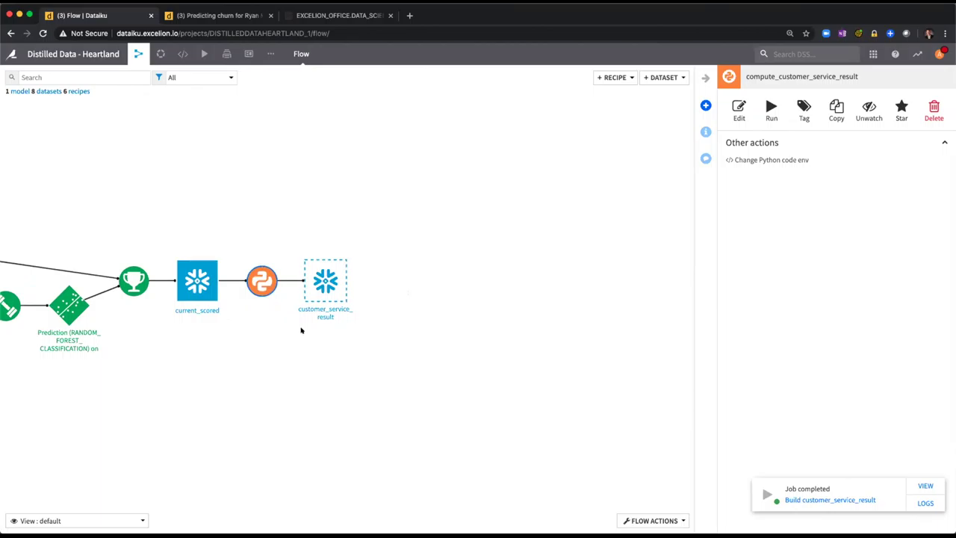